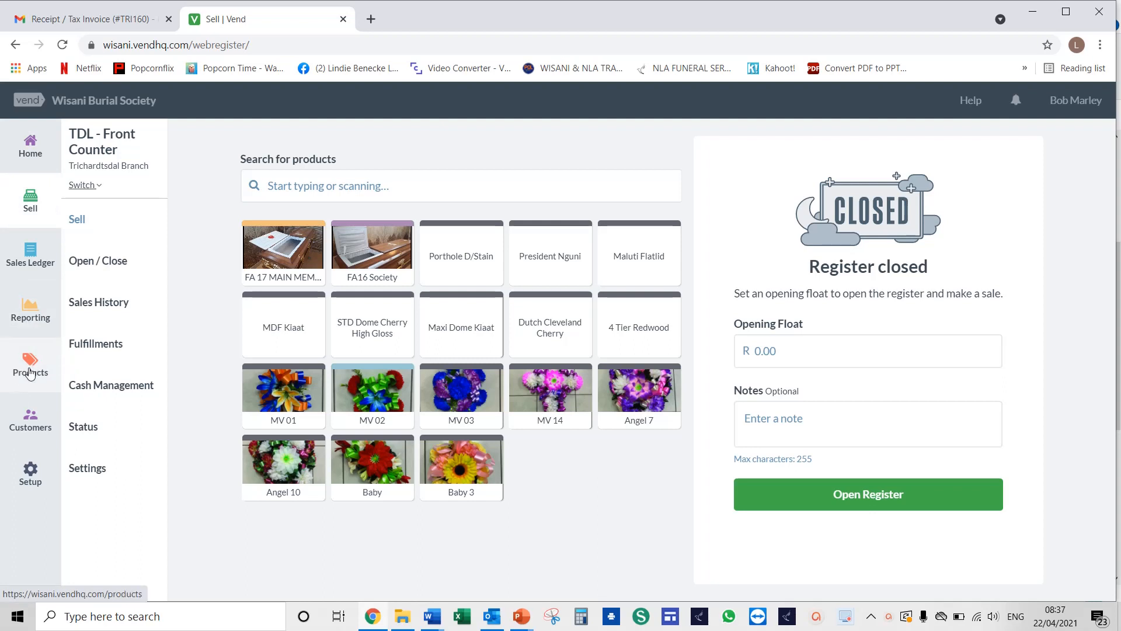
Open the inventory counts area under Products and start adding a new inventory count
click(26, 369)
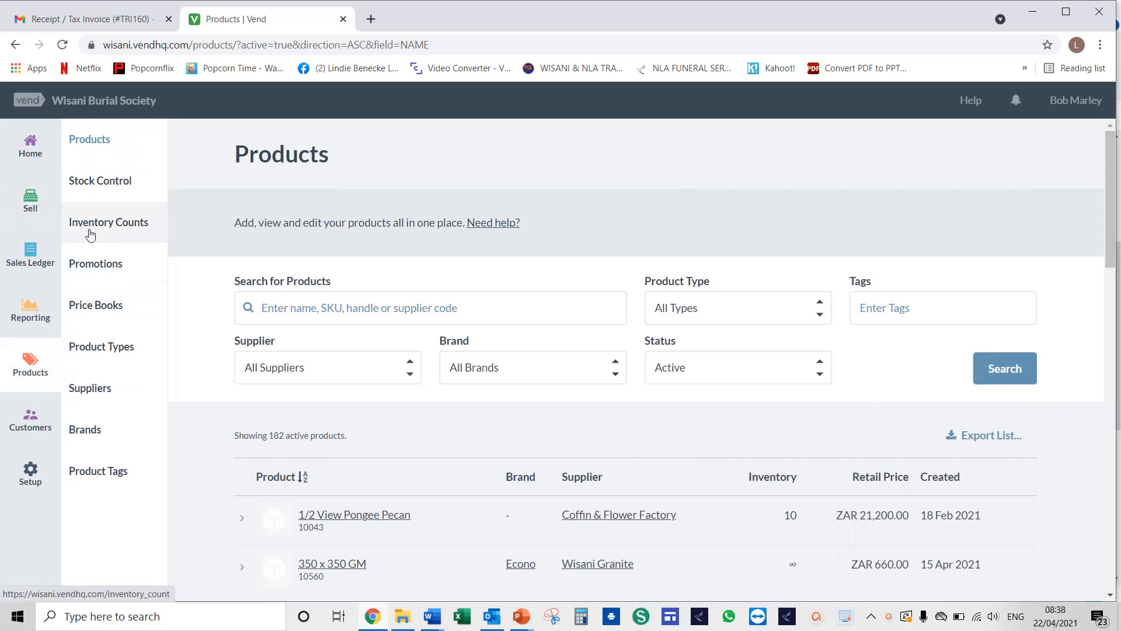
click(116, 230)
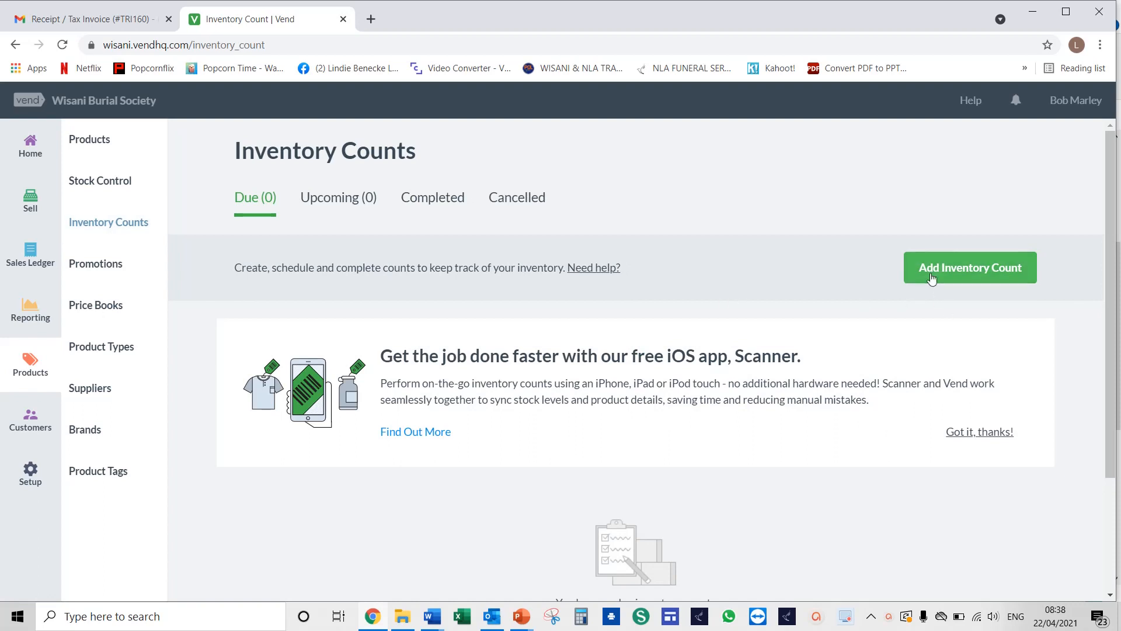
click(977, 276)
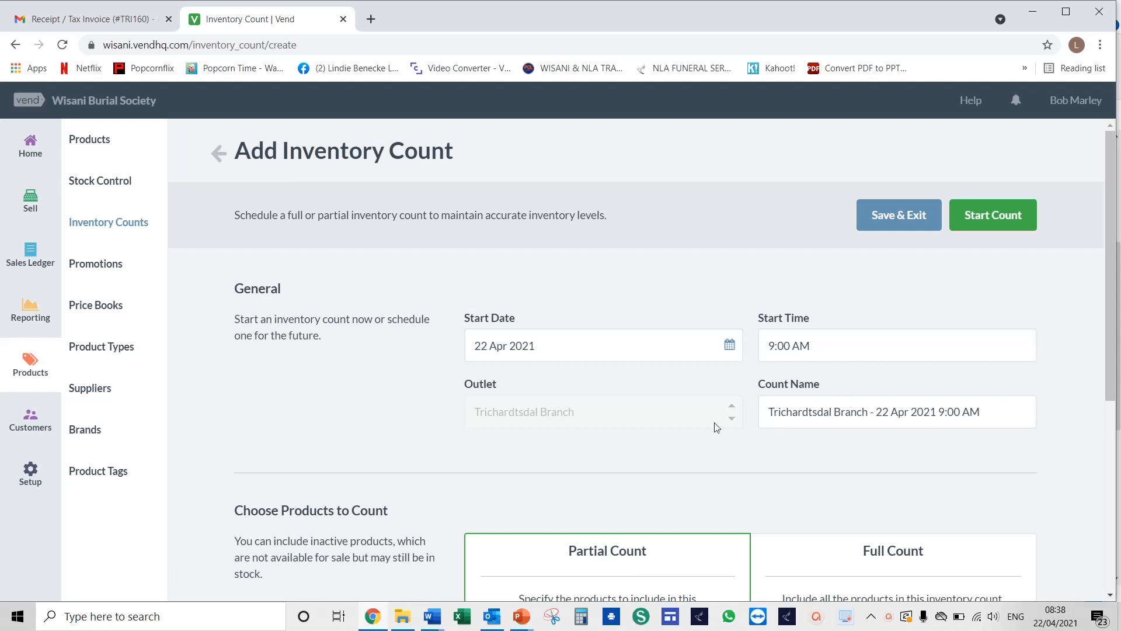
Switch the count to Full Count and back to Partial Count
scroll(777, 429, down, 5)
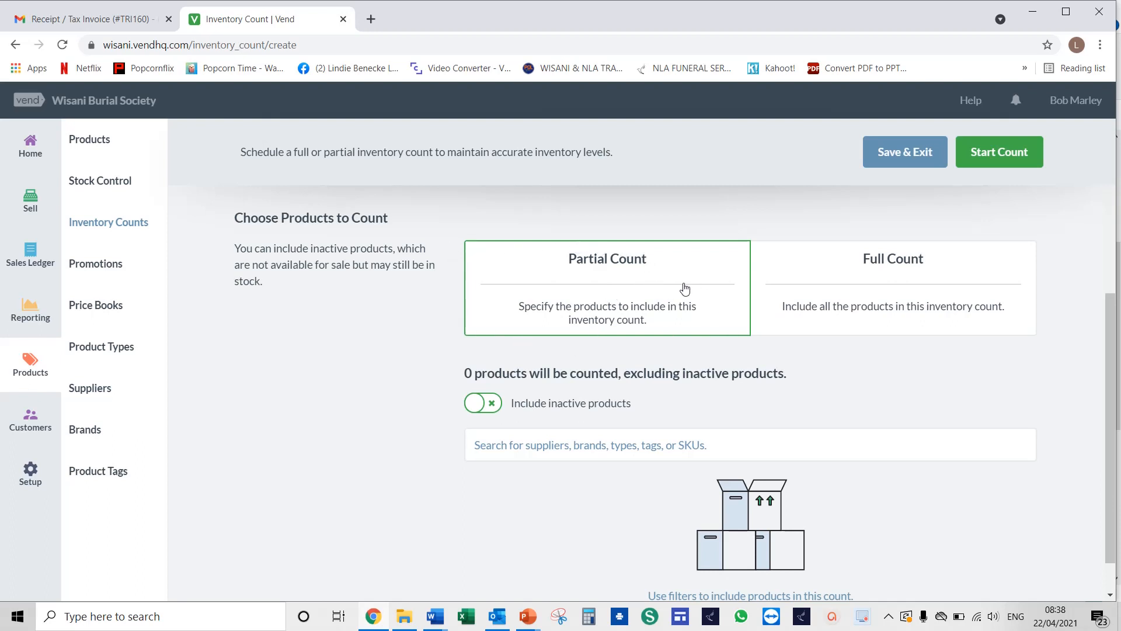
click(848, 298)
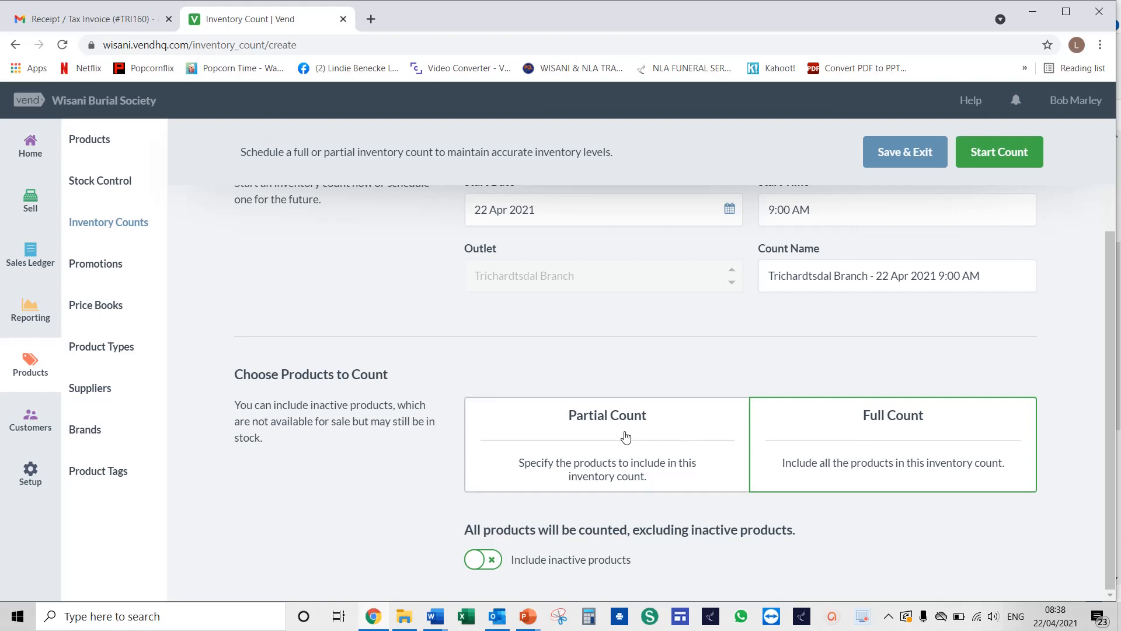
click(603, 438)
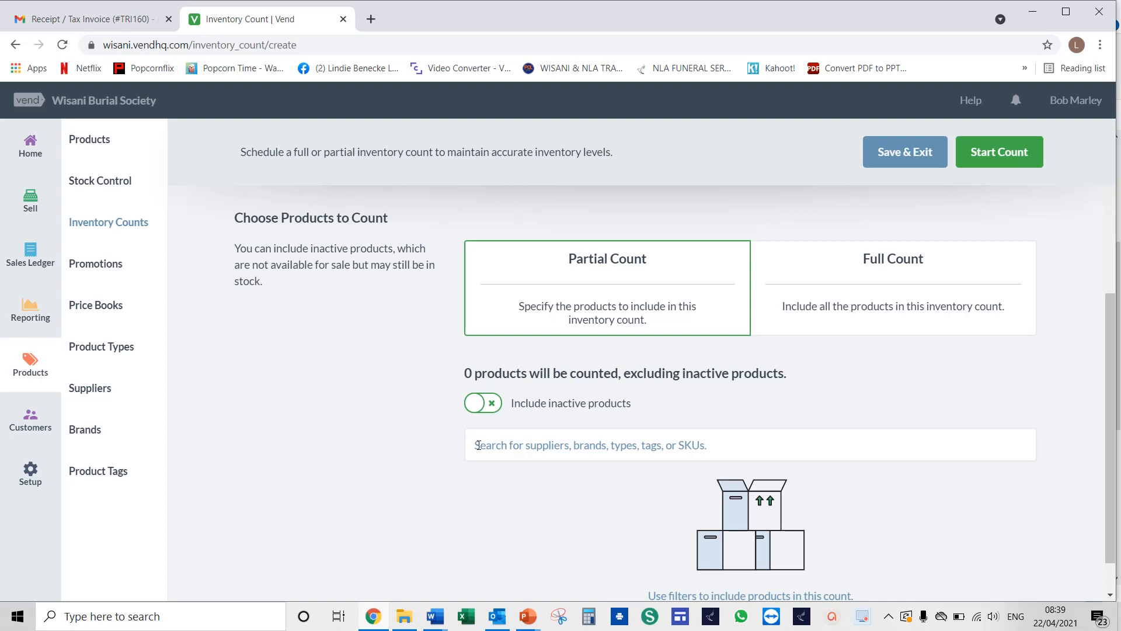
Filter the partial count by the Coffins & Caskets product type
click(478, 445)
text(coffin)
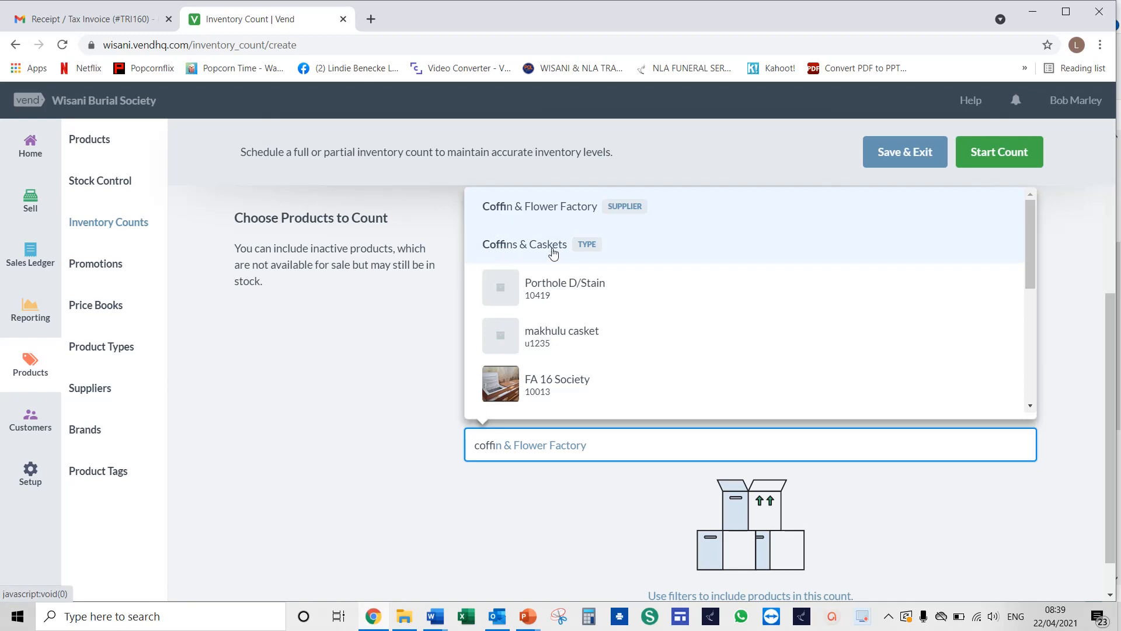
click(588, 250)
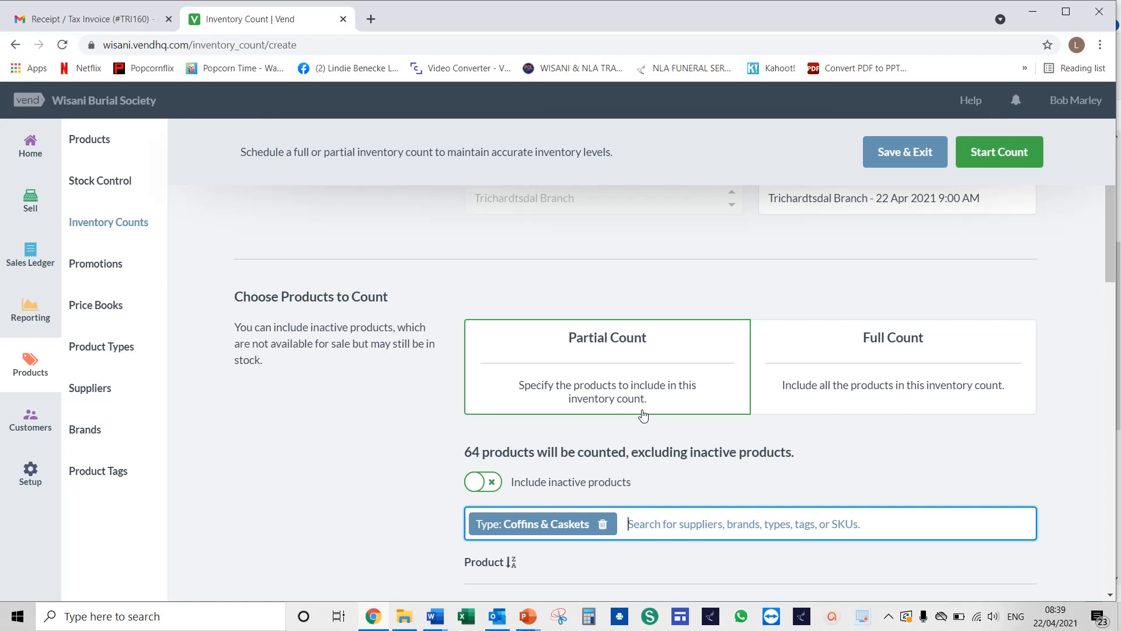
Add the Plastic Flowers product type as a second filter for the count
text(P)
text(ls)
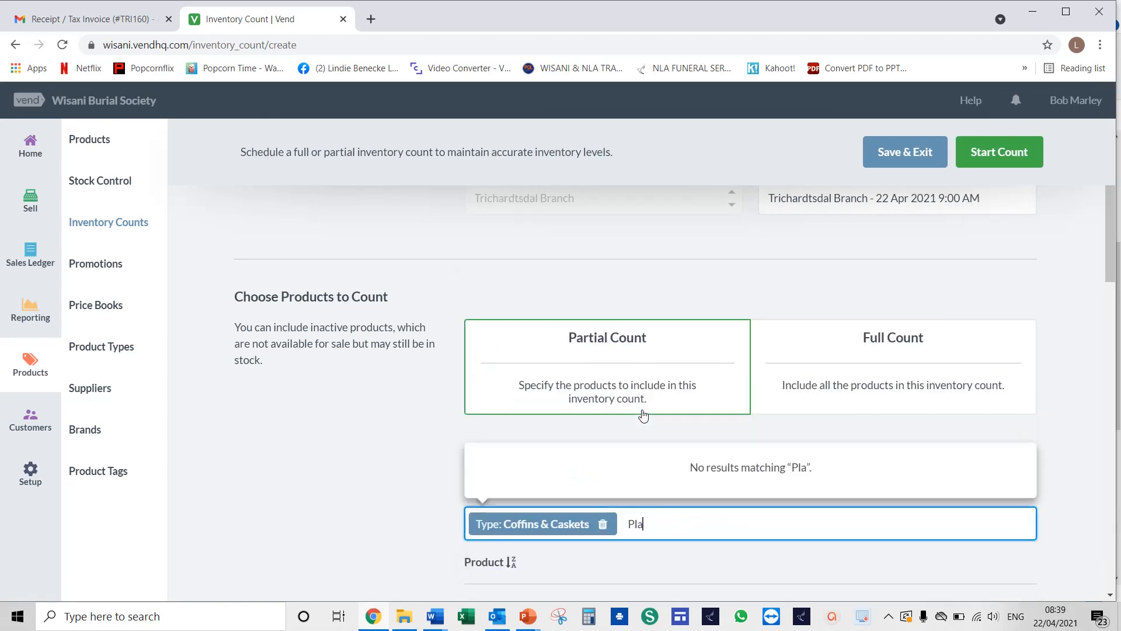
key(BackSpace)
text(a)
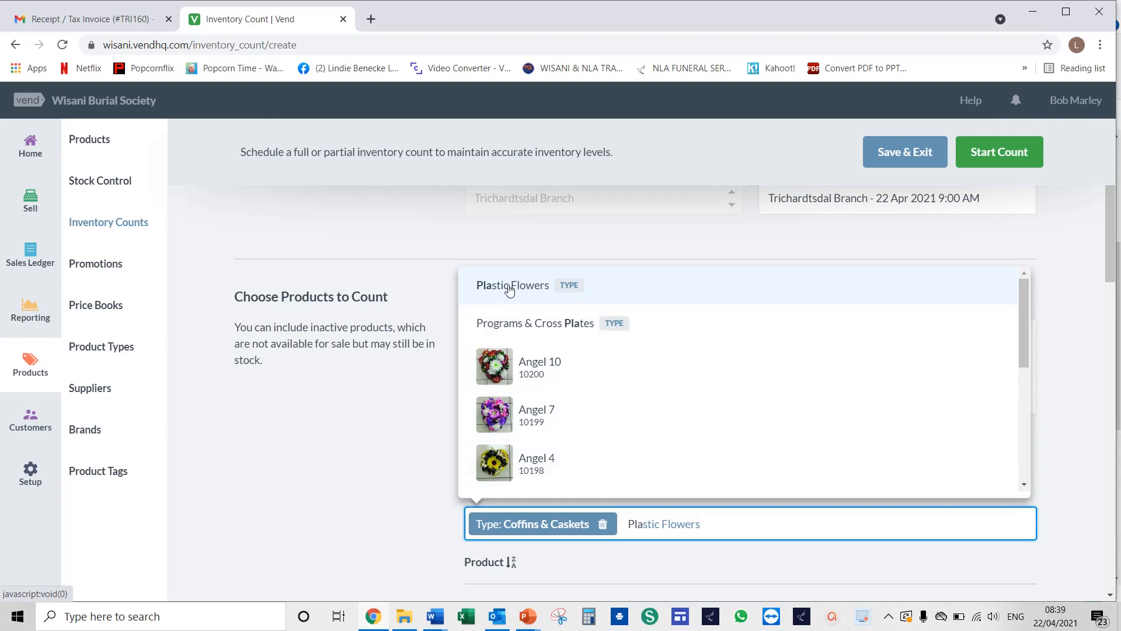
click(568, 290)
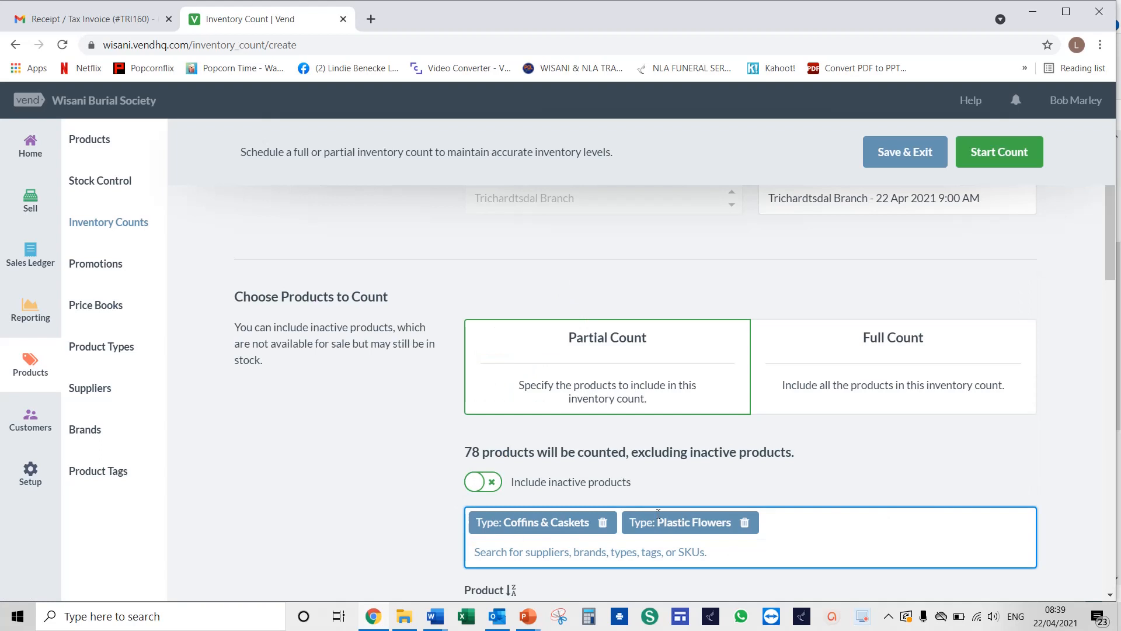
Remove both the Coffins & Caskets and Plastic Flowers type filters from the count
scroll(609, 473, down, 5)
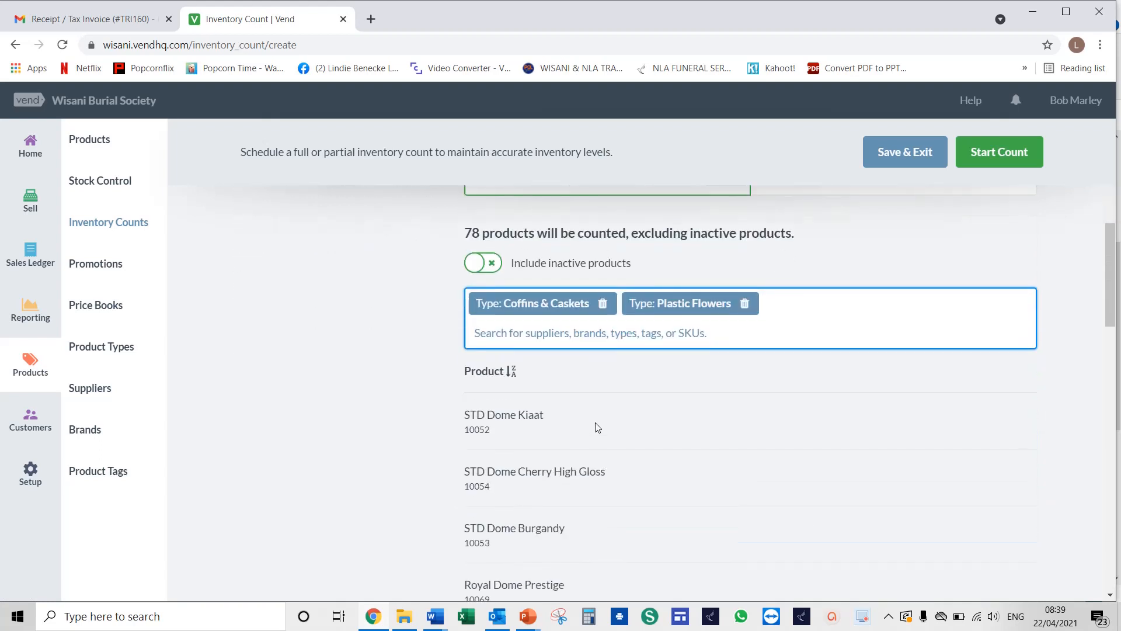
scroll(597, 427, down, 11)
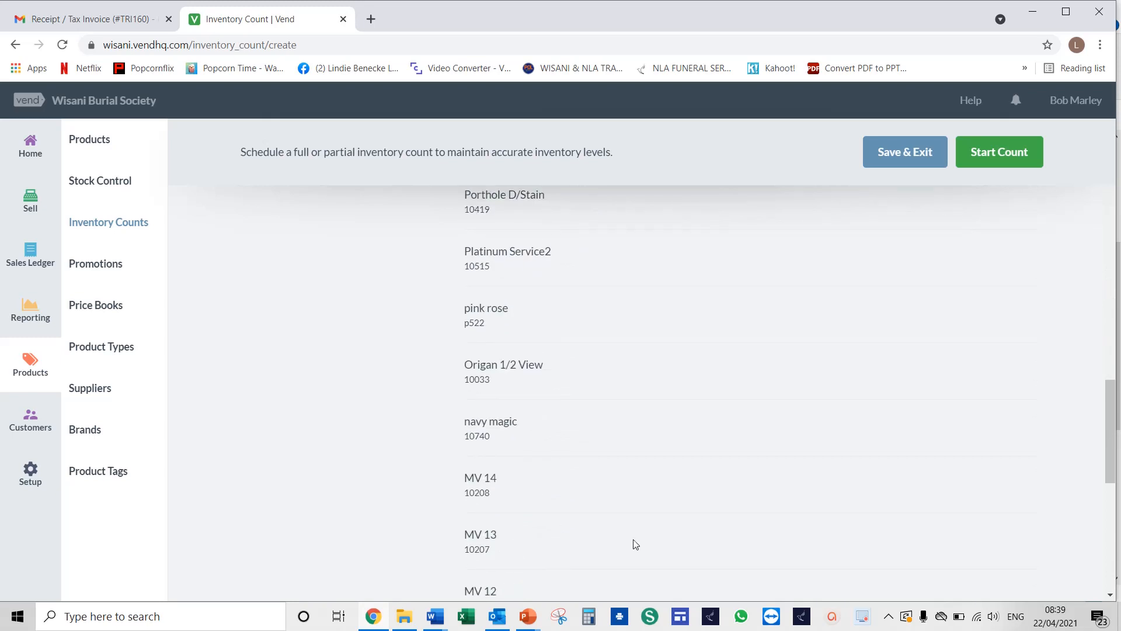
scroll(650, 520, up, 4)
scroll(649, 521, up, 9)
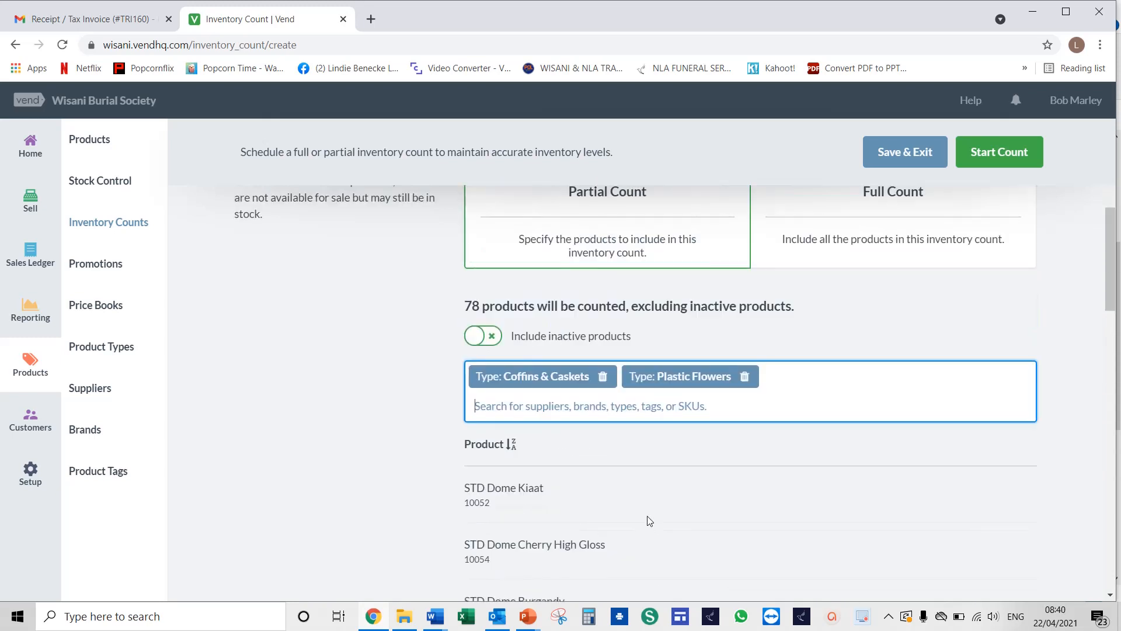
click(602, 381)
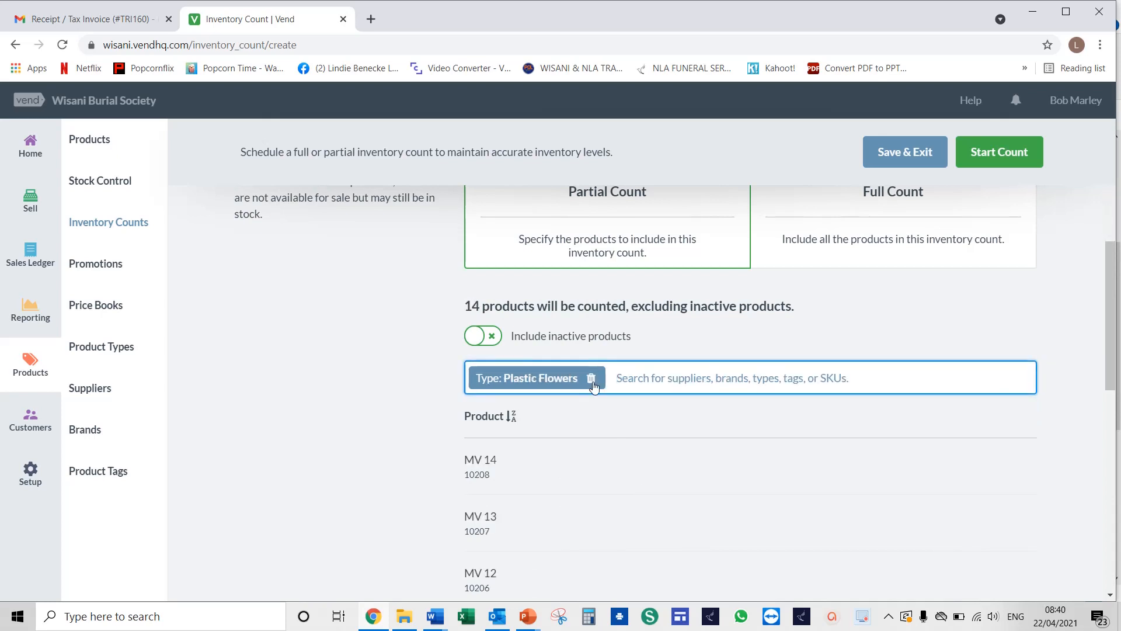
click(592, 379)
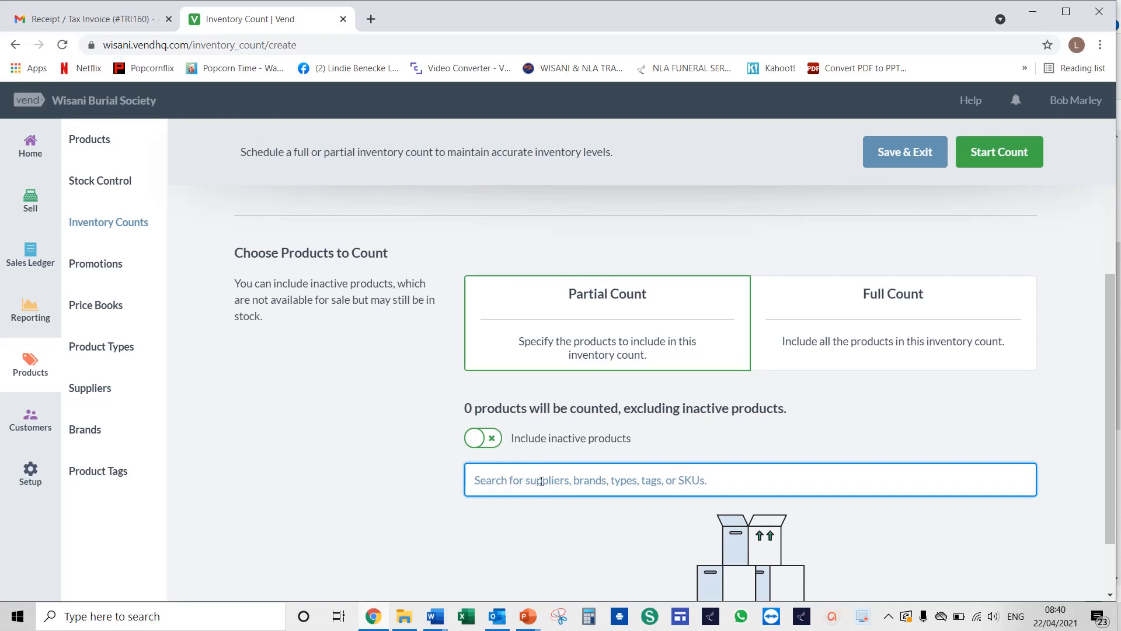
Add the products FA 17 Main Member and FA 16 Society to the partial count
text(Fa)
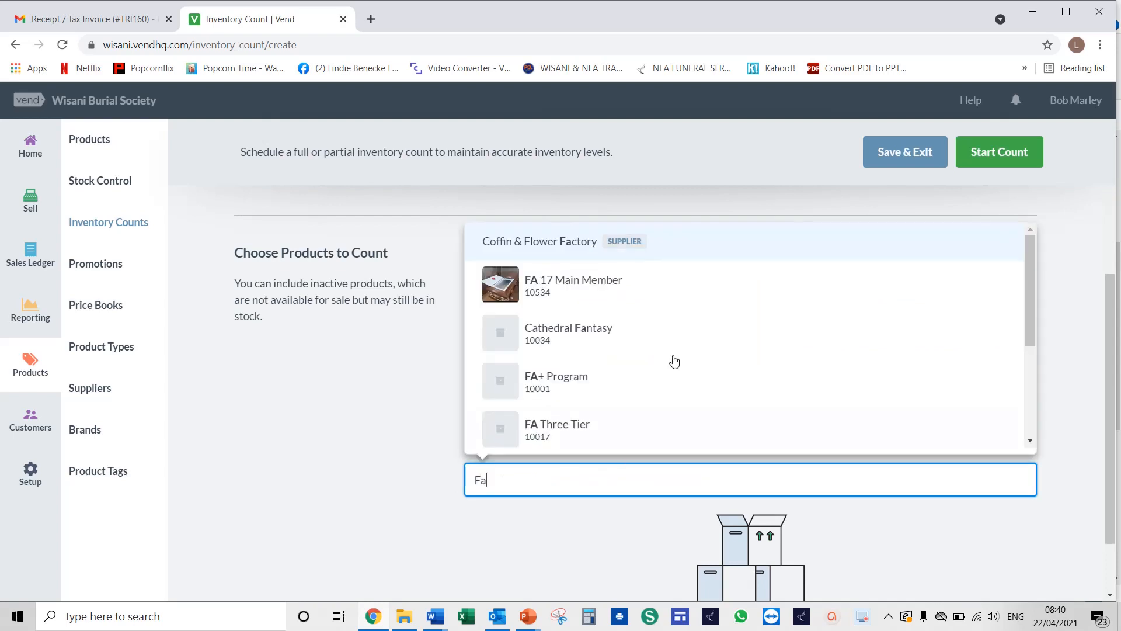
click(582, 299)
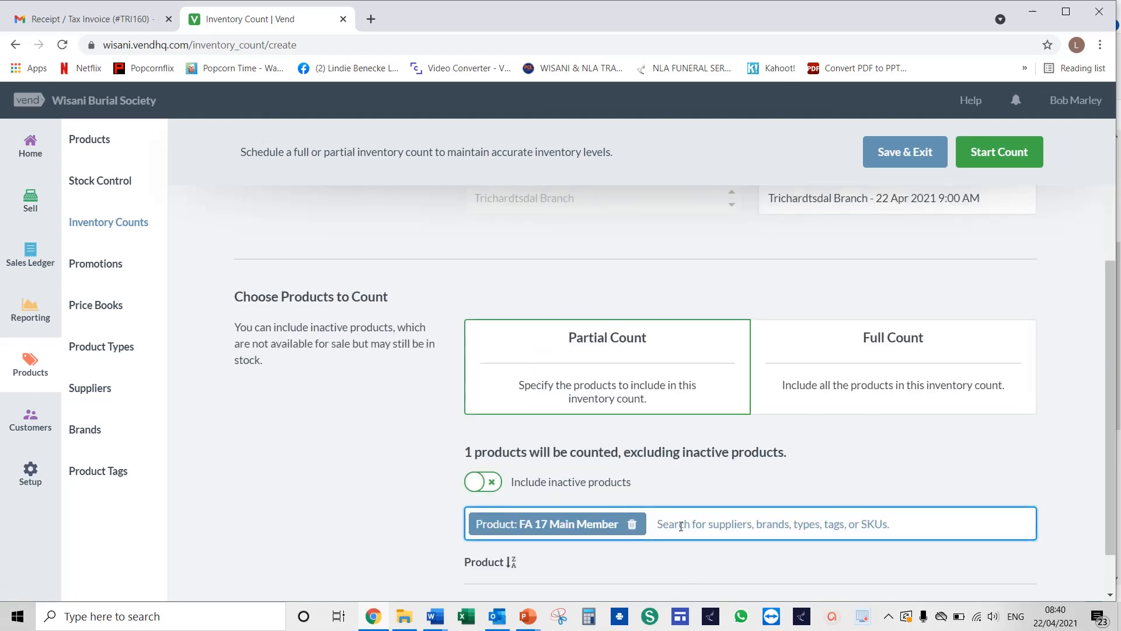
text(FA)
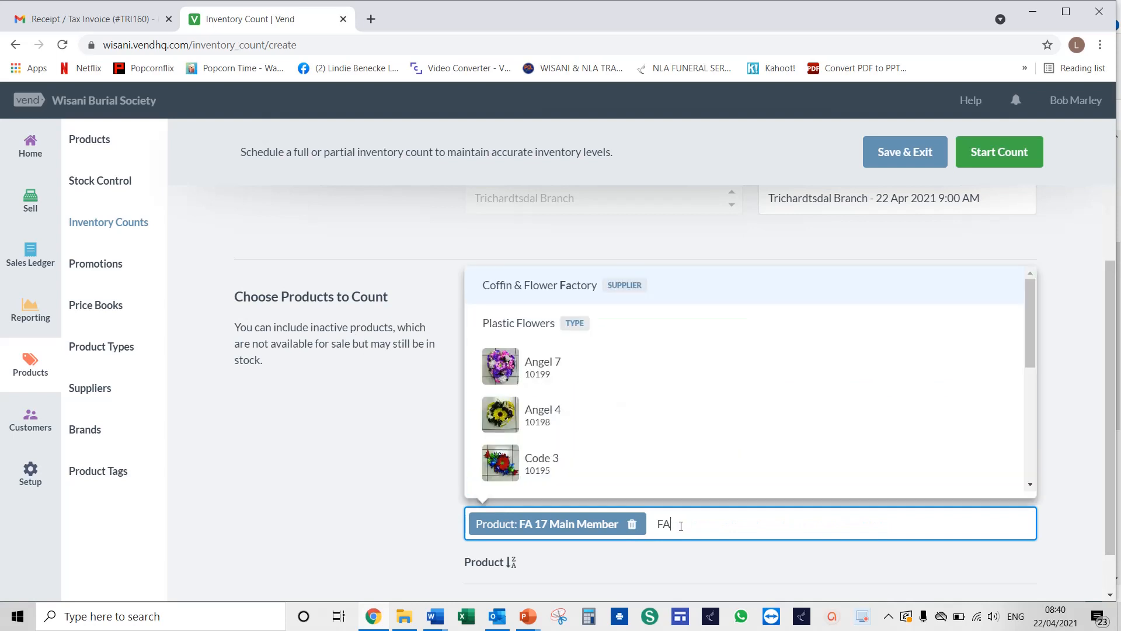
scroll(735, 426, down, 3)
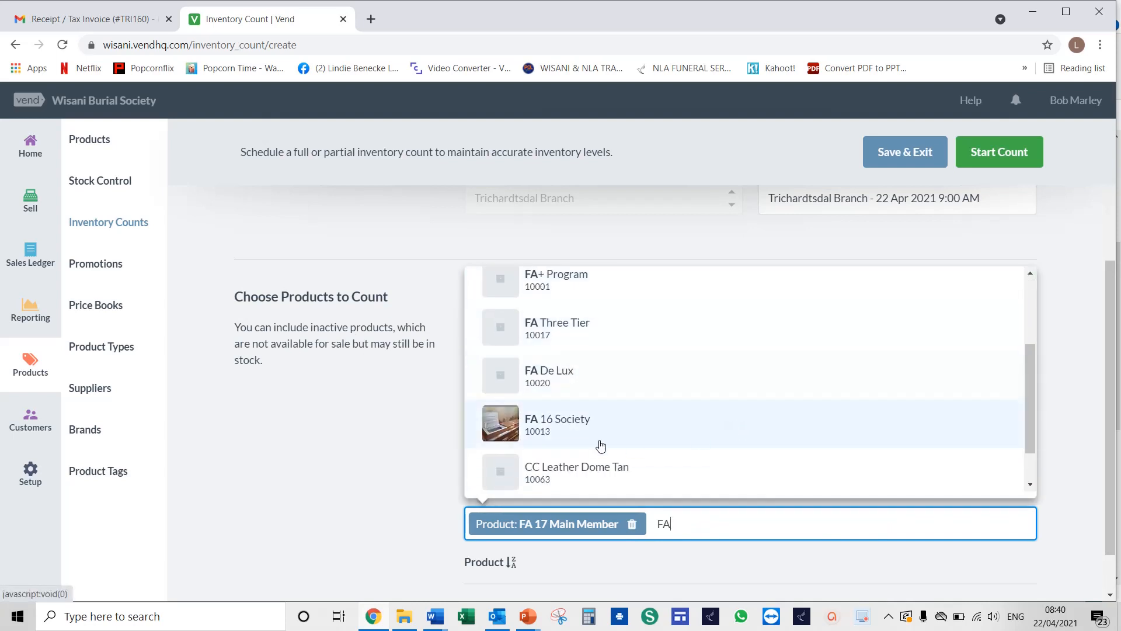
click(578, 431)
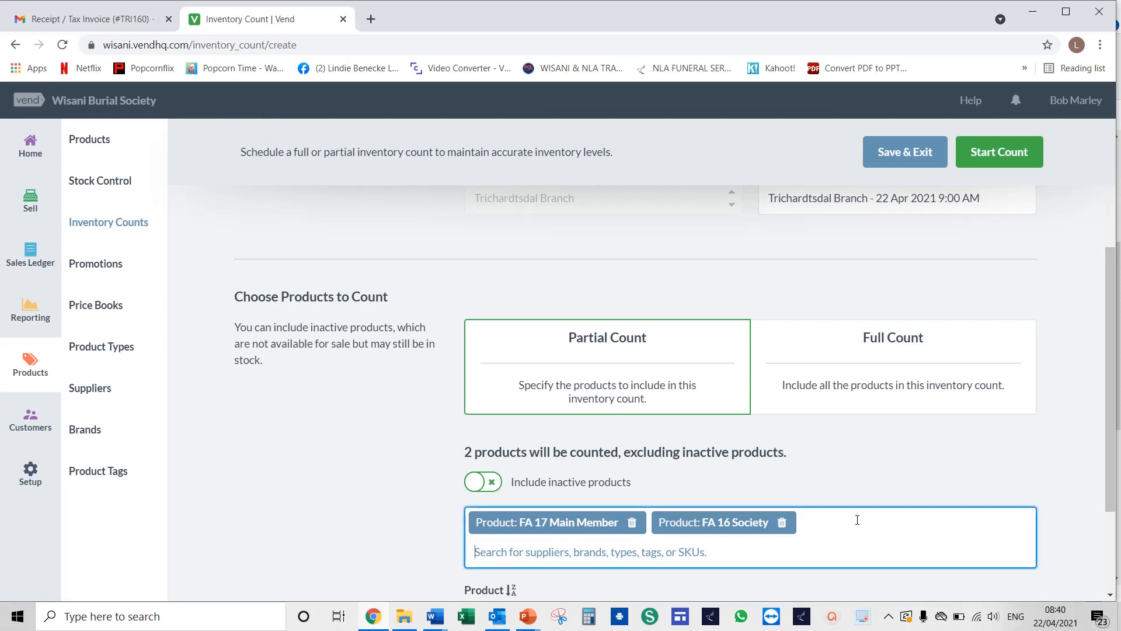
Add the products MV 13 and MV 03 to the partial count
text(Mv)
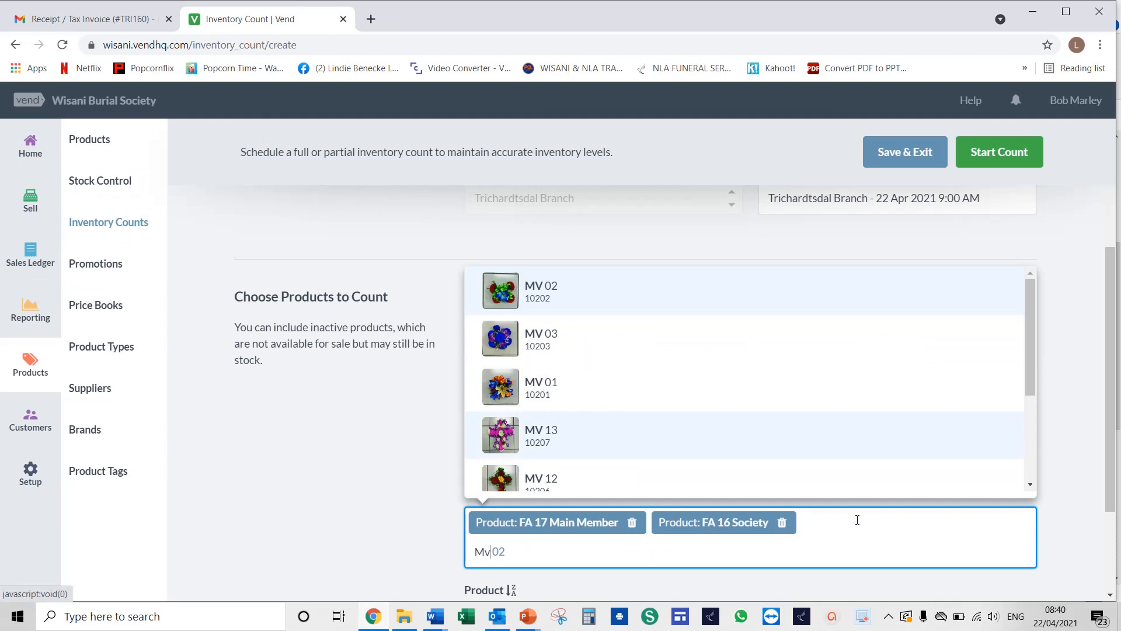
click(572, 444)
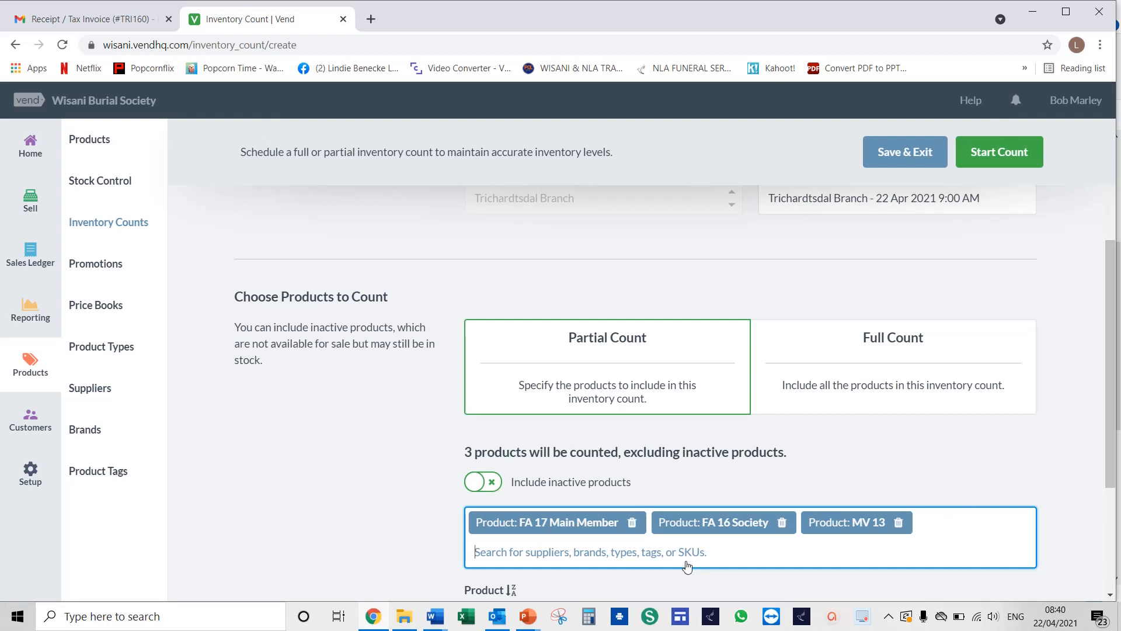
text(Mv)
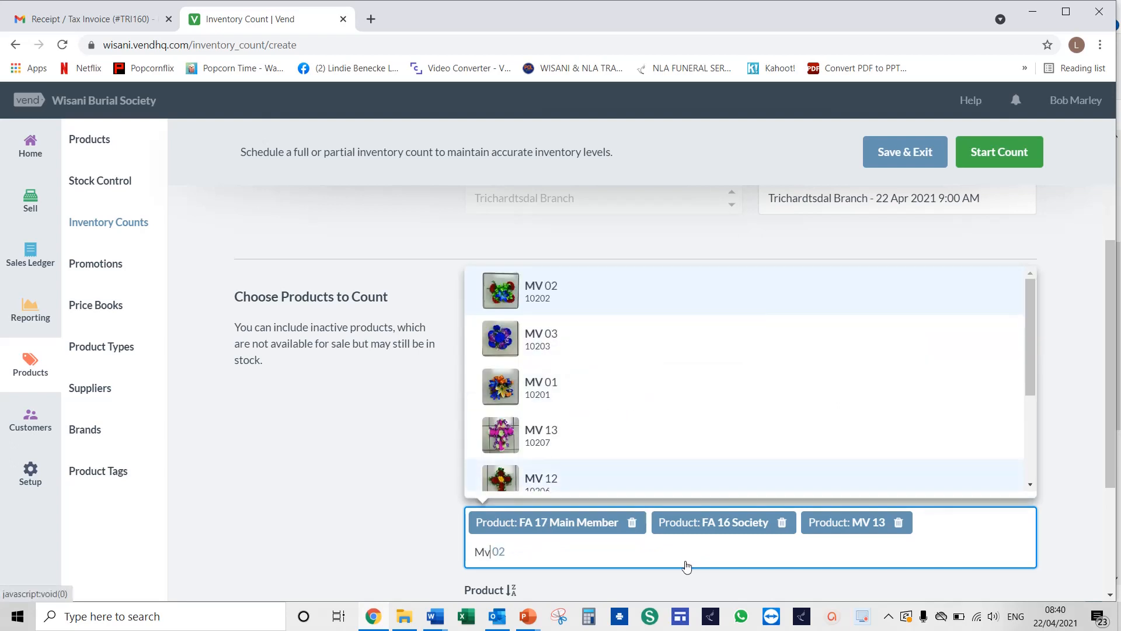
click(564, 345)
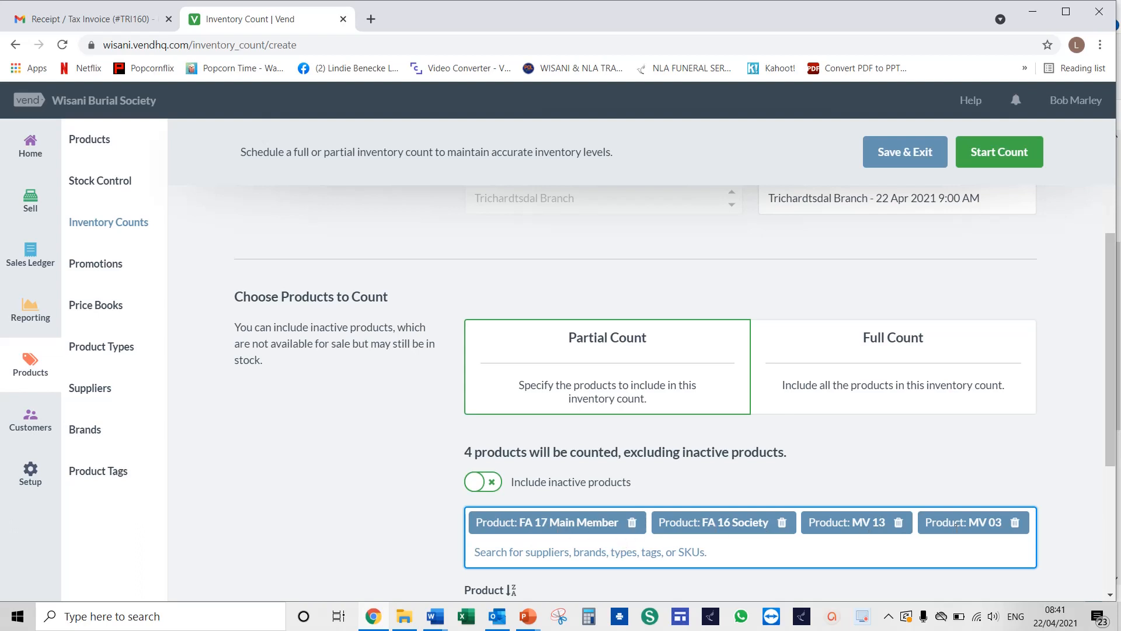
Start the inventory count with the four selected products
scroll(804, 529, down, 1)
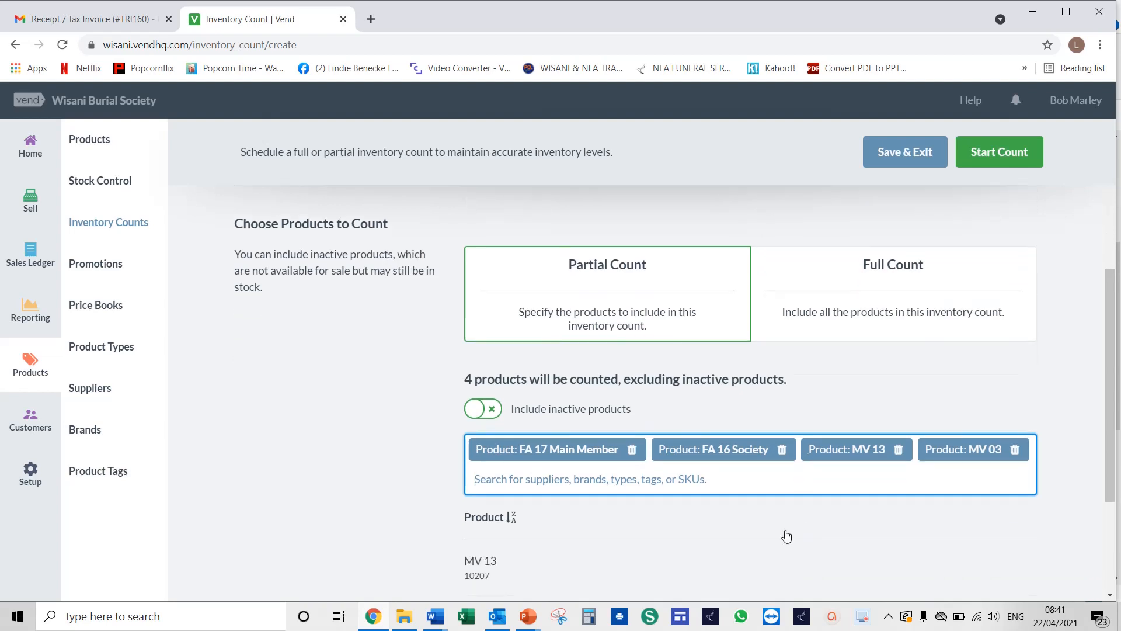
scroll(629, 405, down, 2)
scroll(648, 409, down, 1)
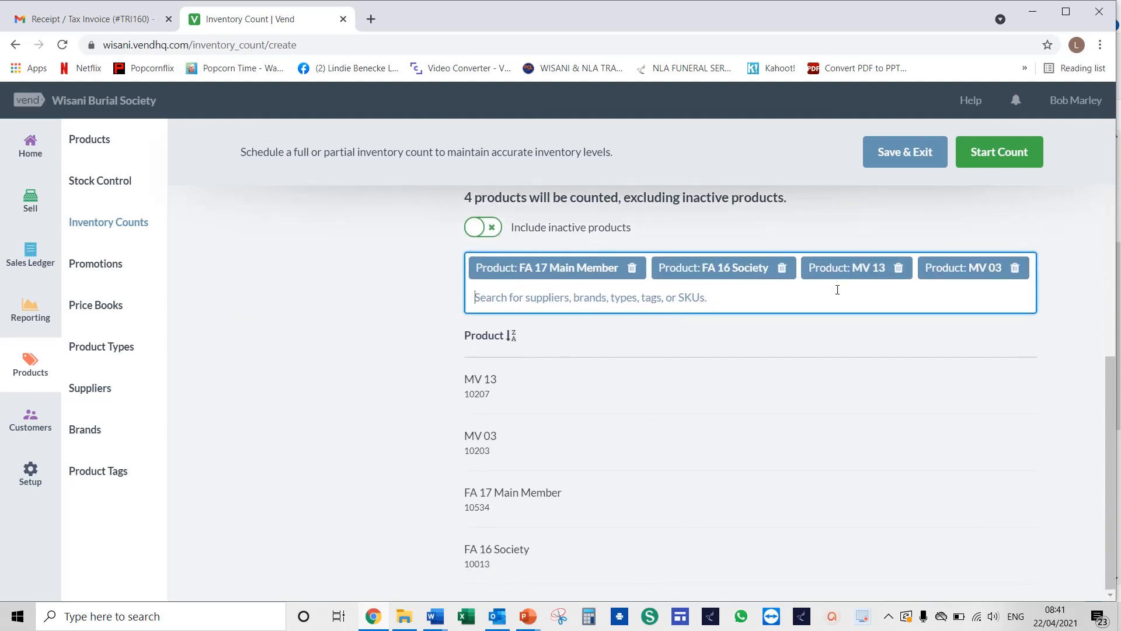
scroll(917, 377, up, 3)
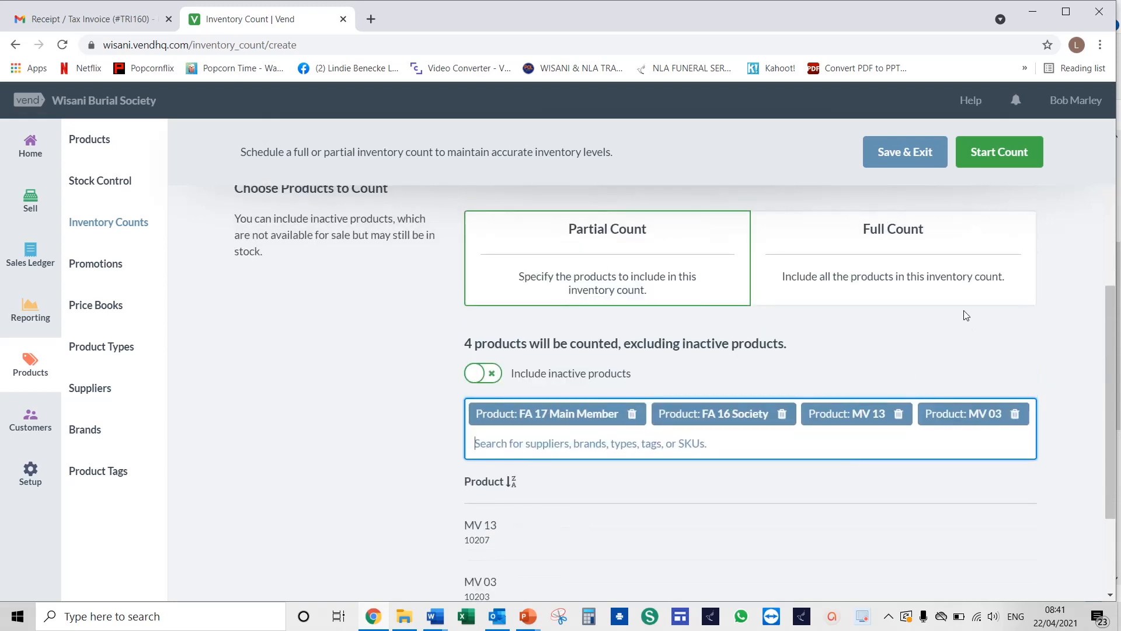
click(985, 157)
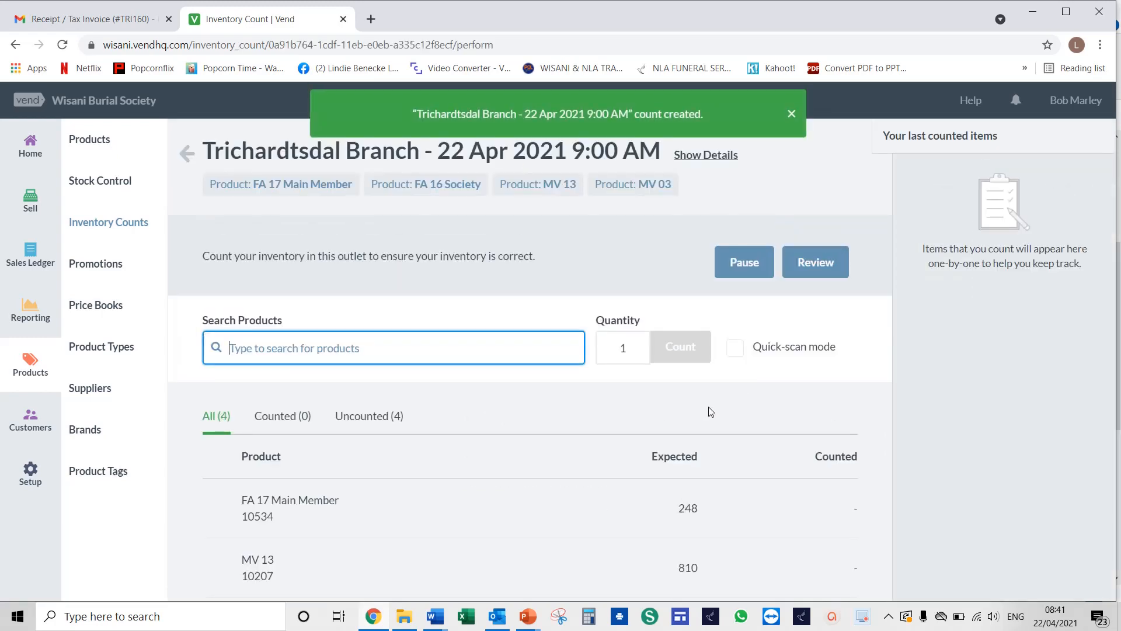
Record a counted quantity of 248 for FA 17 Main Member
scroll(710, 412, down, 1)
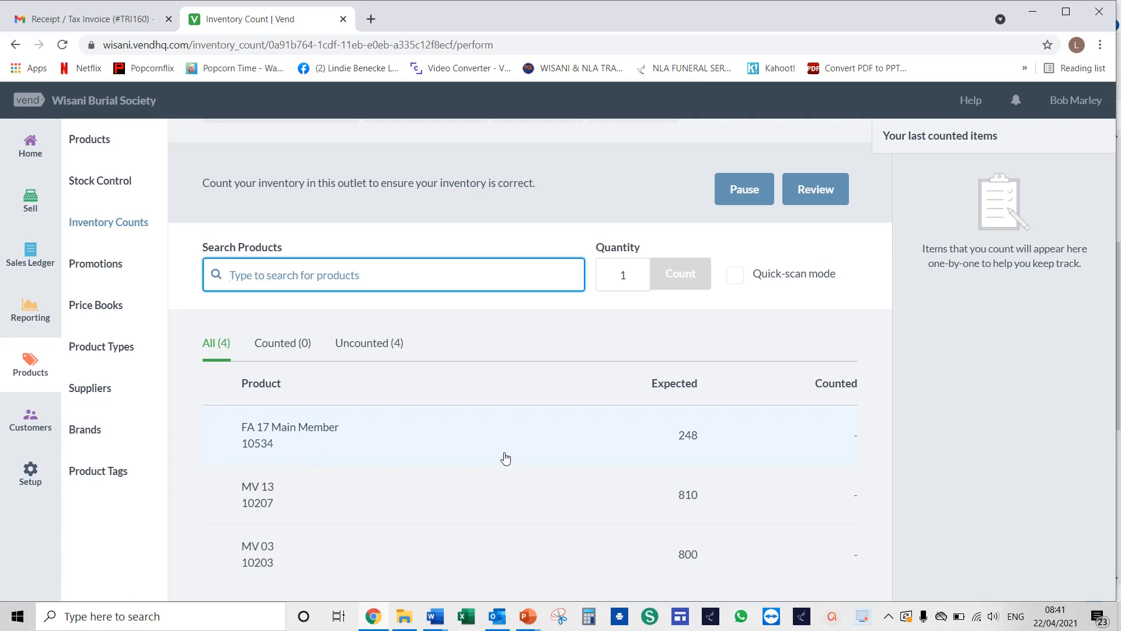
click(428, 452)
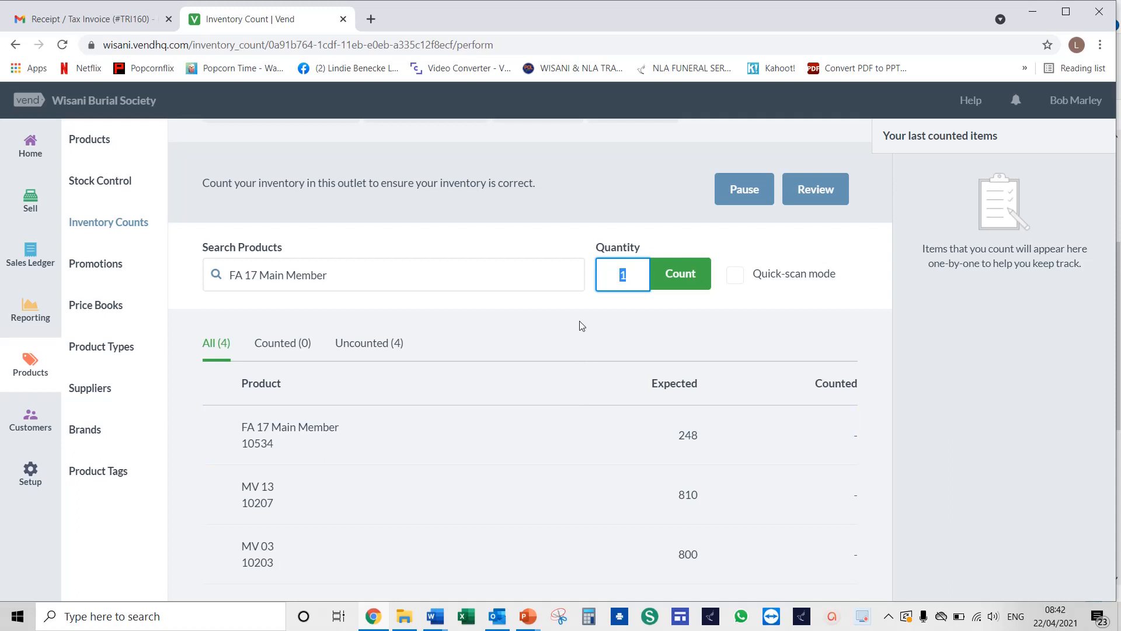
text(248)
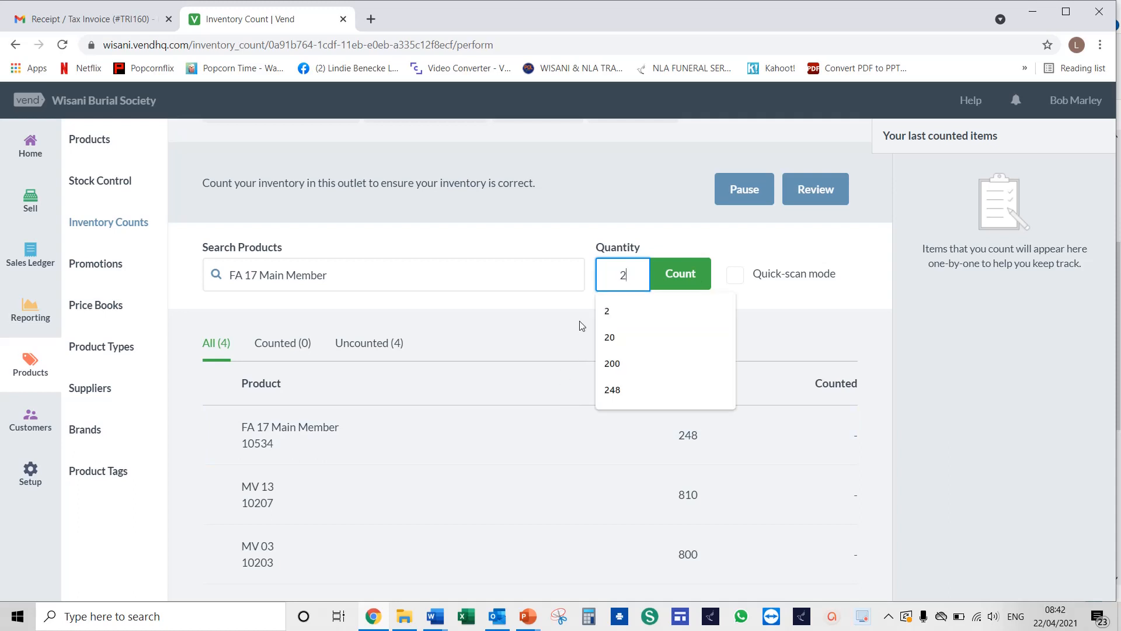
click(682, 278)
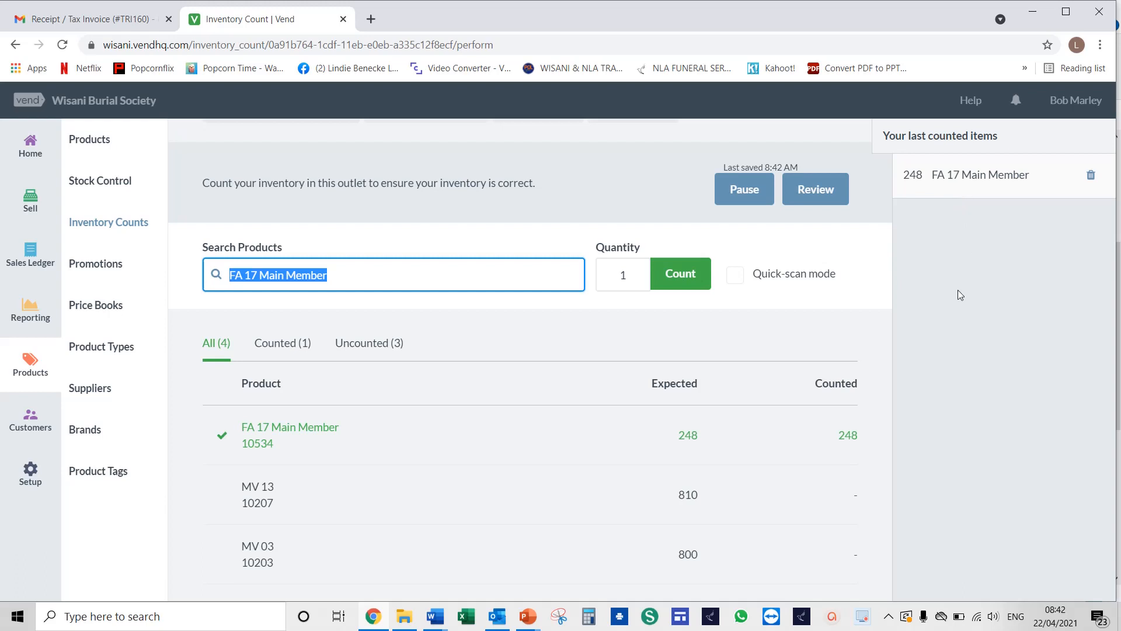
Record a counted quantity of 800 for MV 13
click(354, 506)
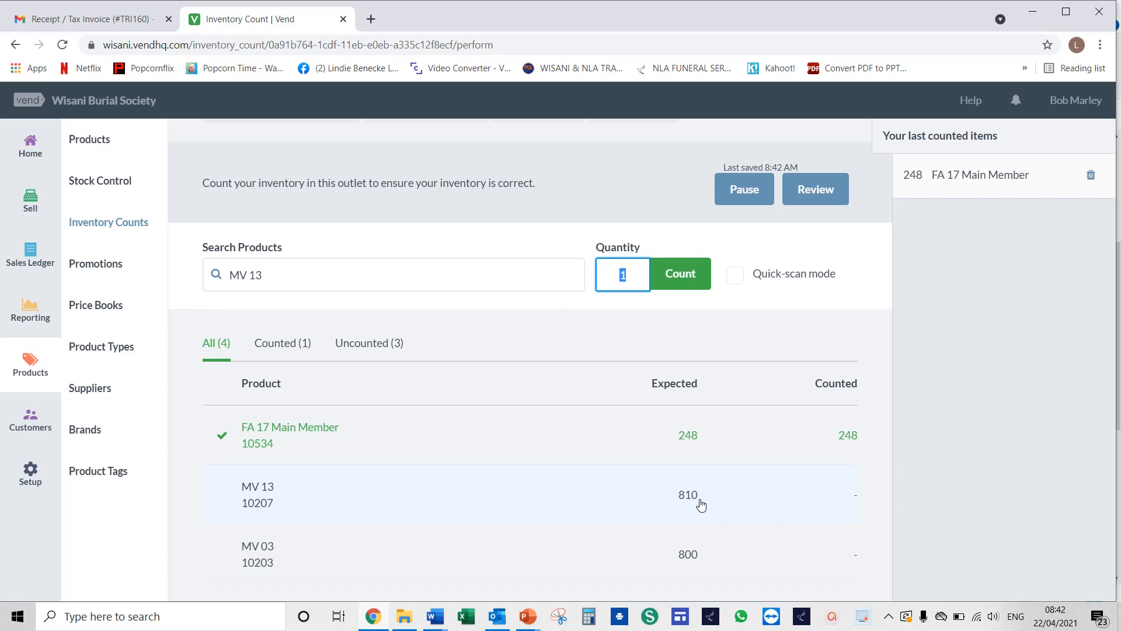
text(00)
click(662, 269)
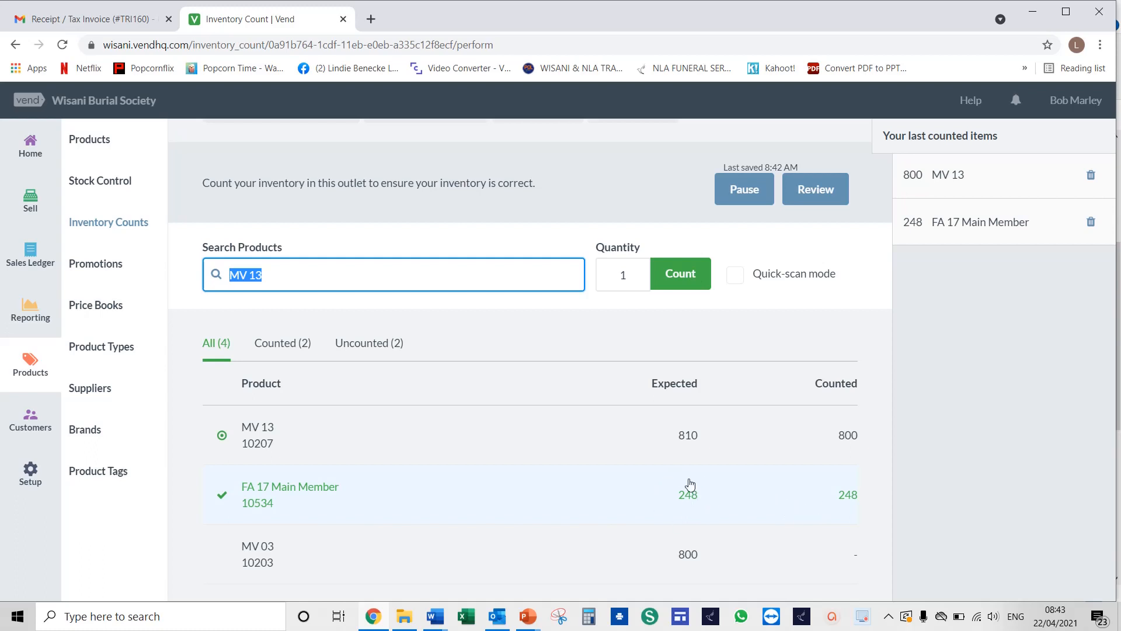
Record a counted quantity of 800 for MV 03
click(542, 554)
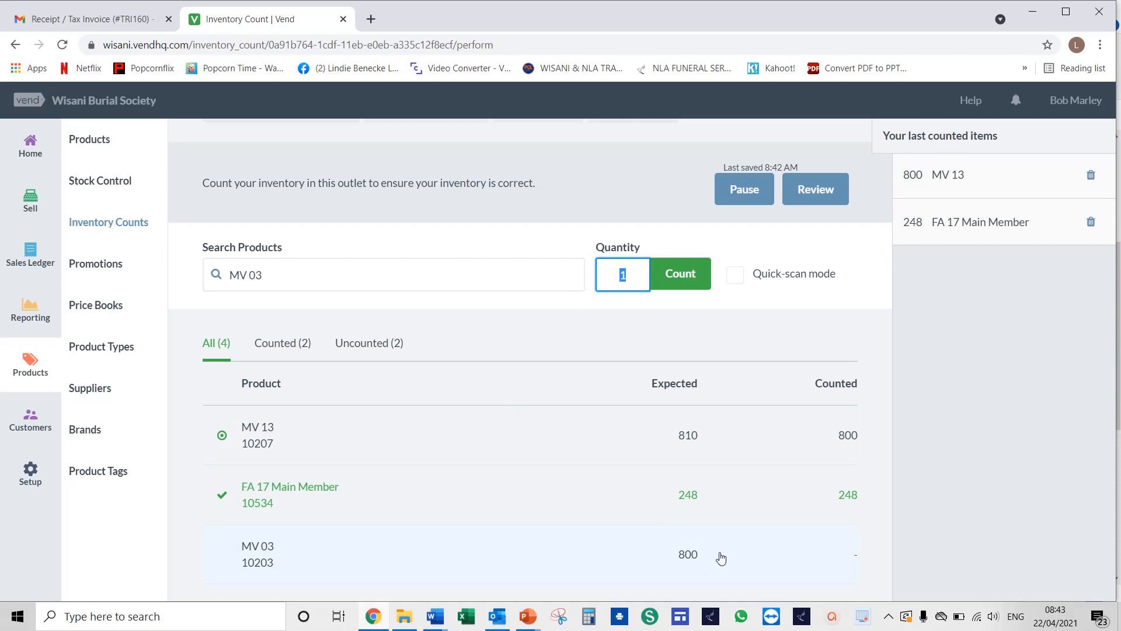
text(00)
click(682, 282)
Delete the MV 13 count entry and record a new counted quantity of 810 for MV 13
scroll(571, 561, down, 1)
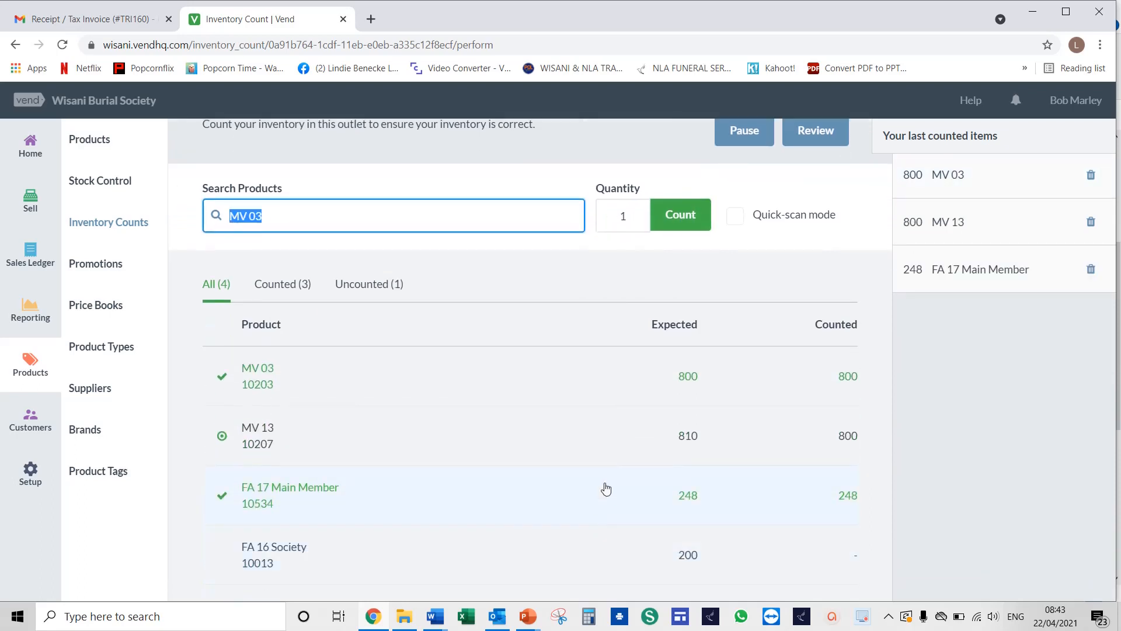
scroll(606, 489, up, 2)
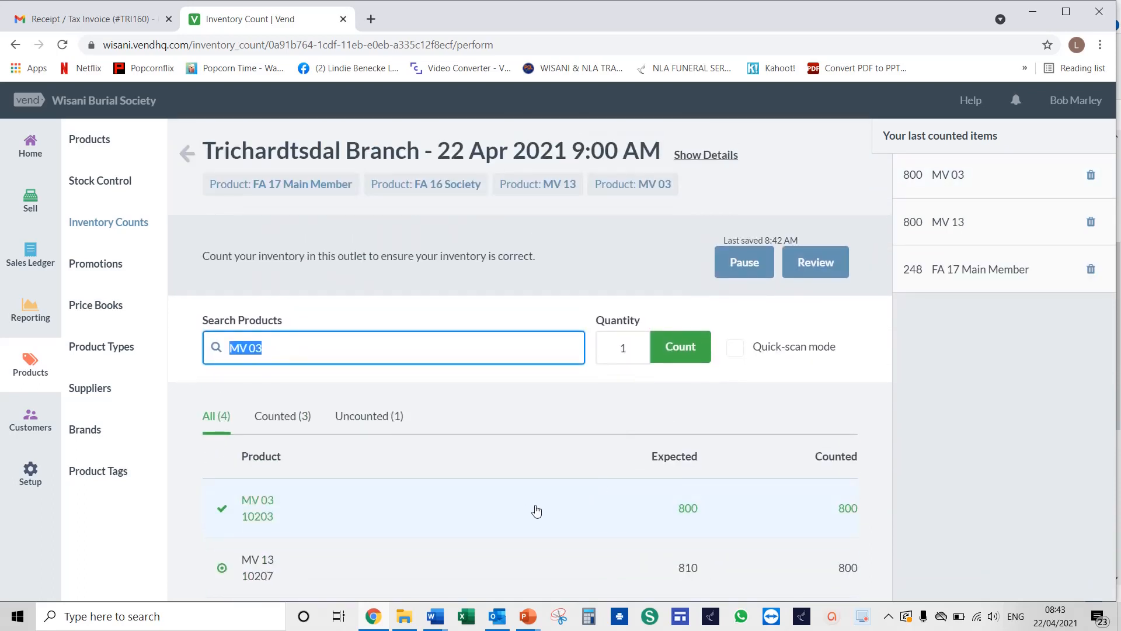
scroll(536, 511, down, 1)
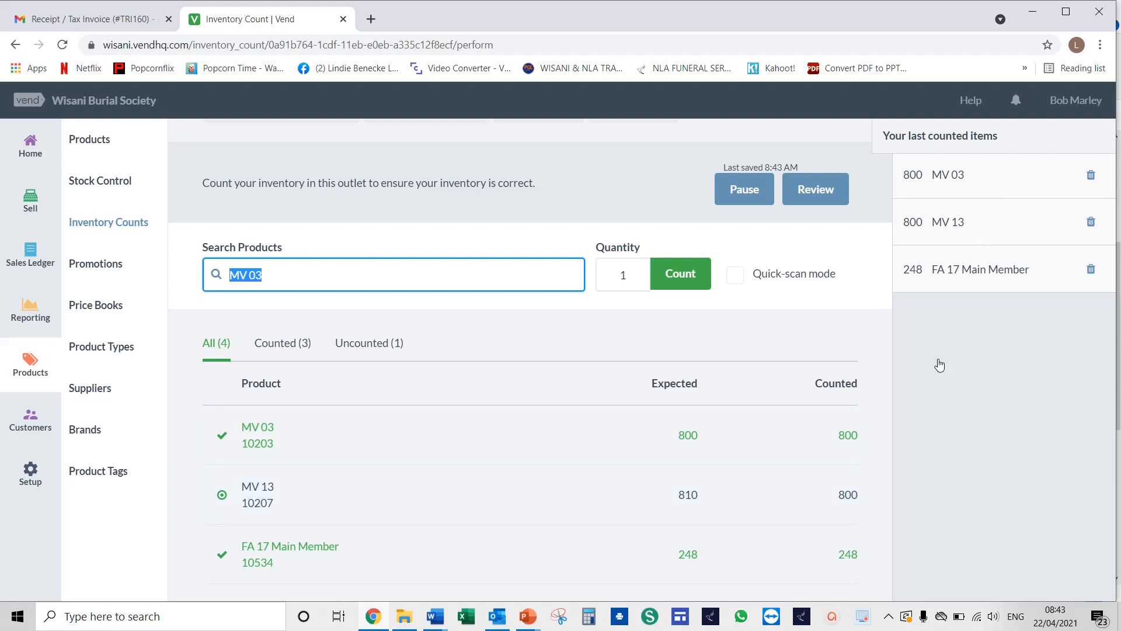
click(1091, 223)
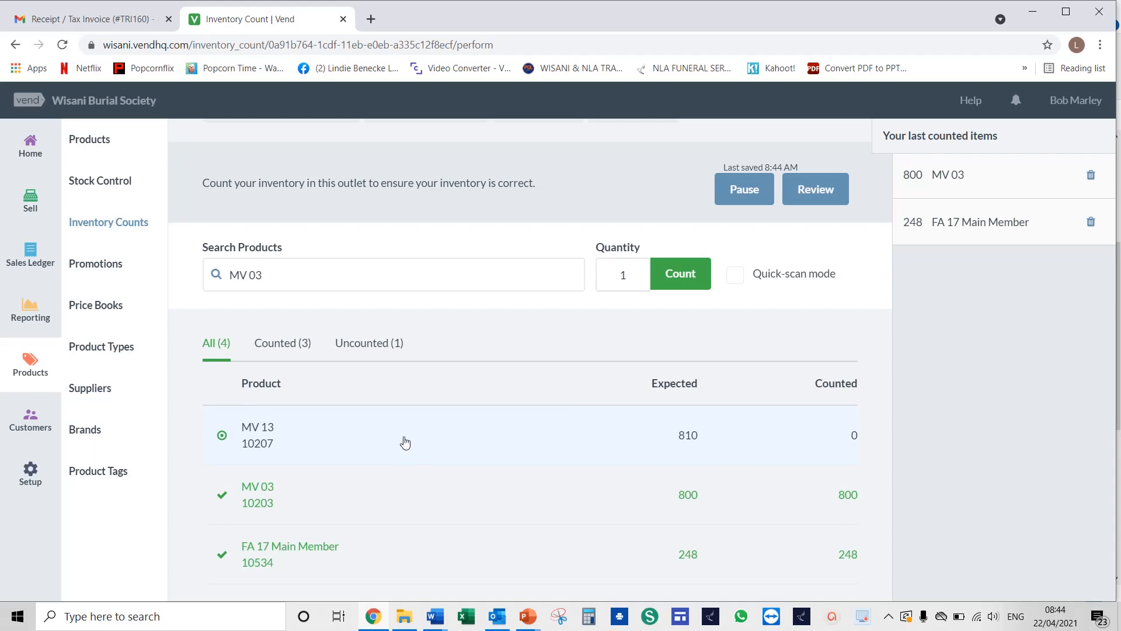
click(405, 442)
text(810)
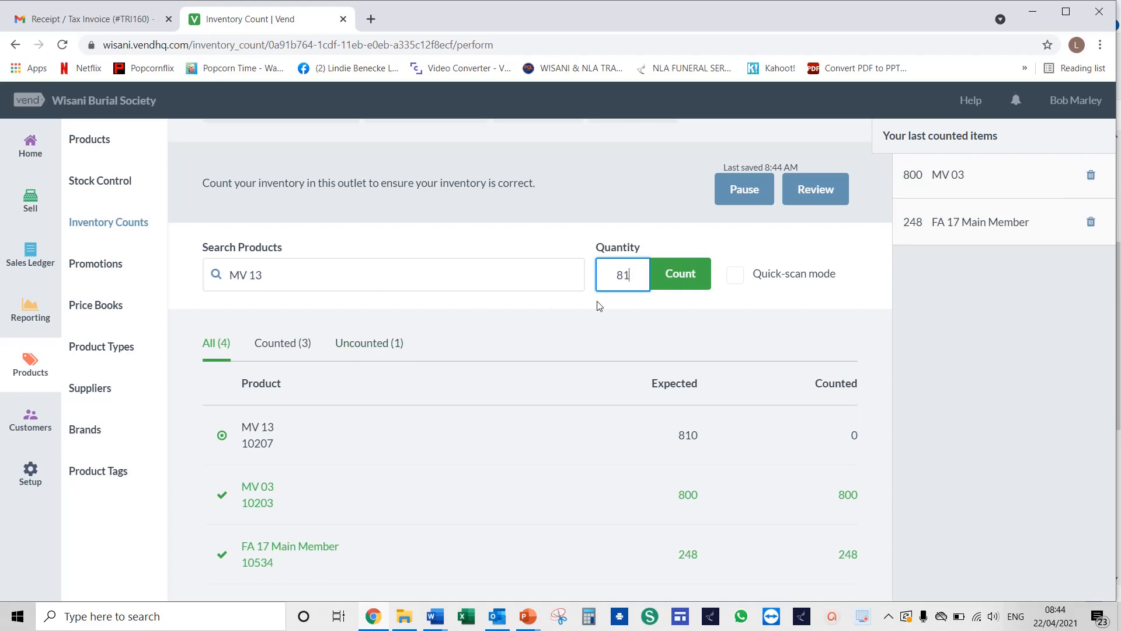
click(681, 278)
Record a counted quantity of 180 for FA 16 Society
scroll(553, 373, down, 1)
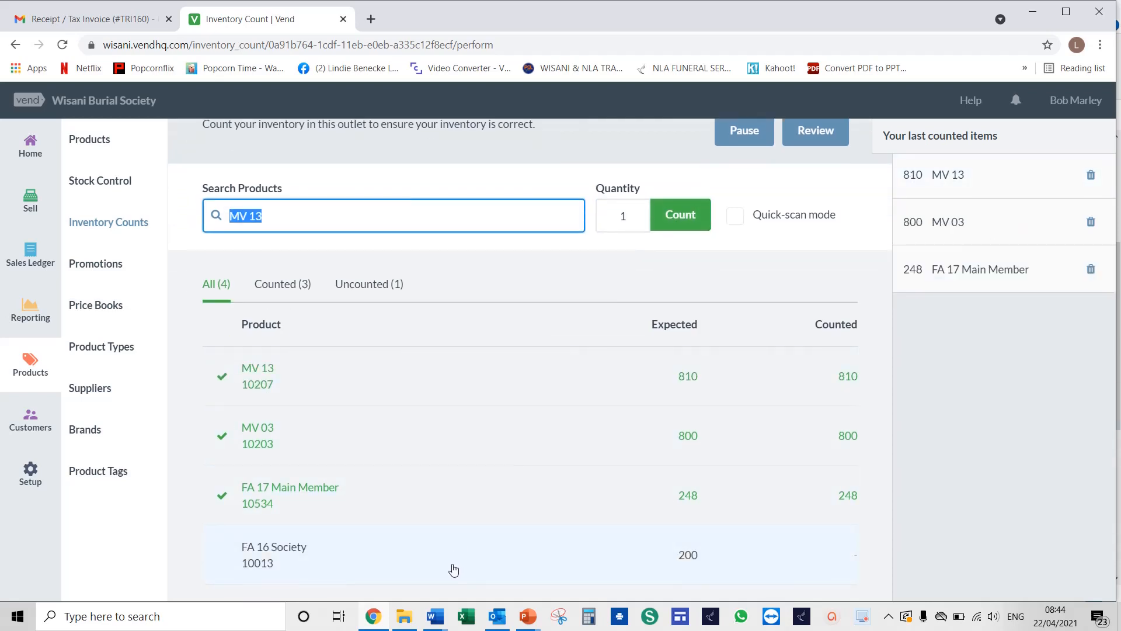
click(390, 565)
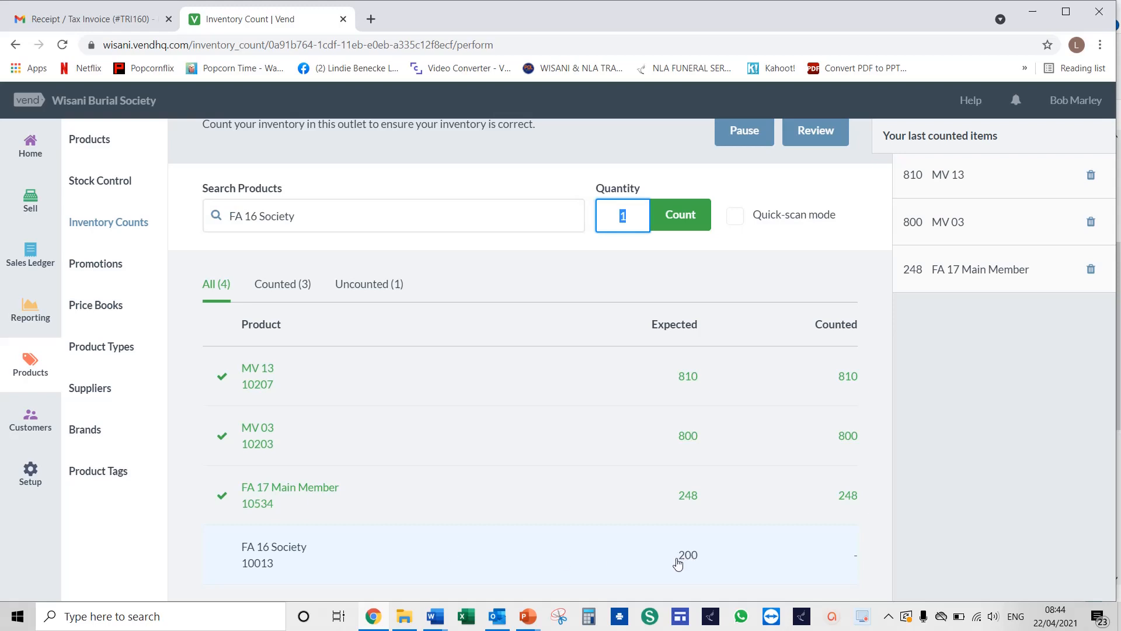
text(180)
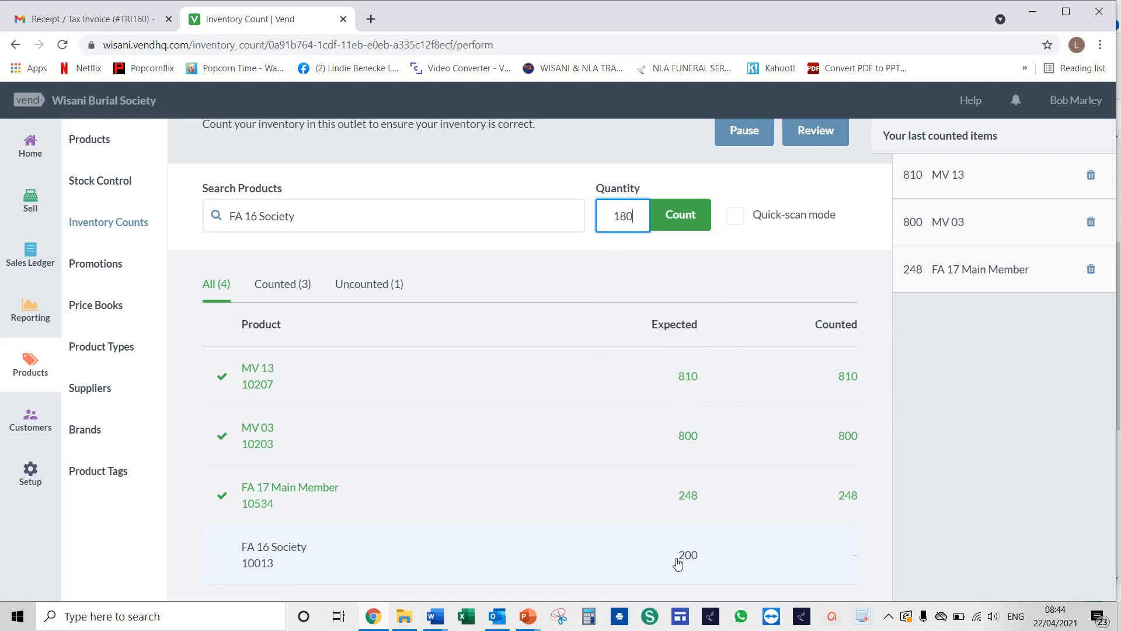
click(678, 216)
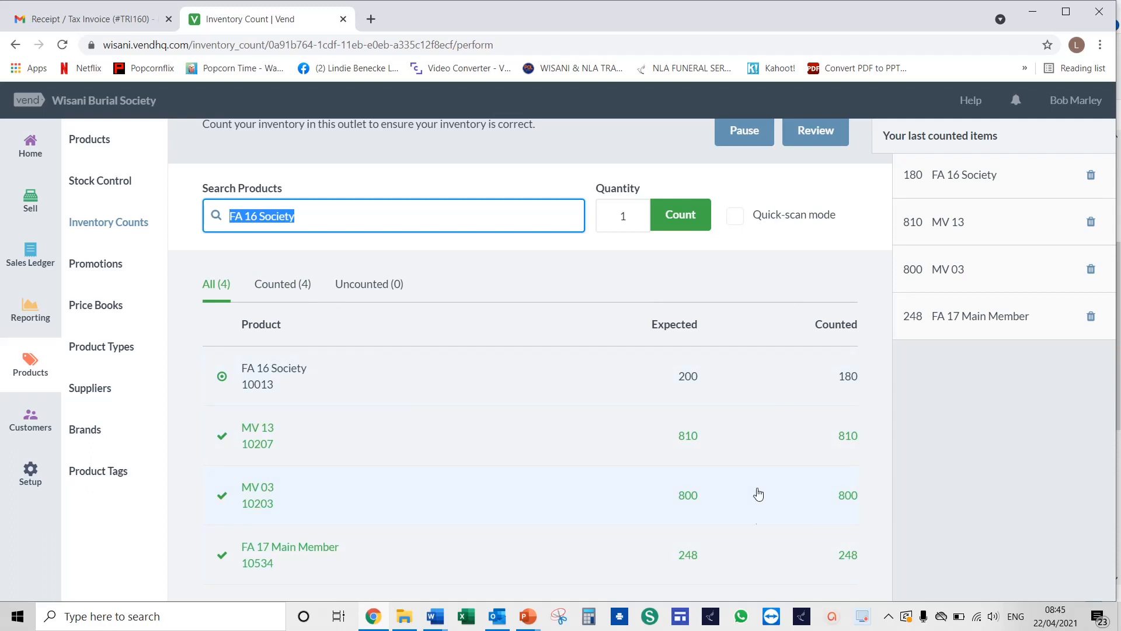
Open the review of the inventory count and examine the unmatched items
scroll(822, 316, up, 2)
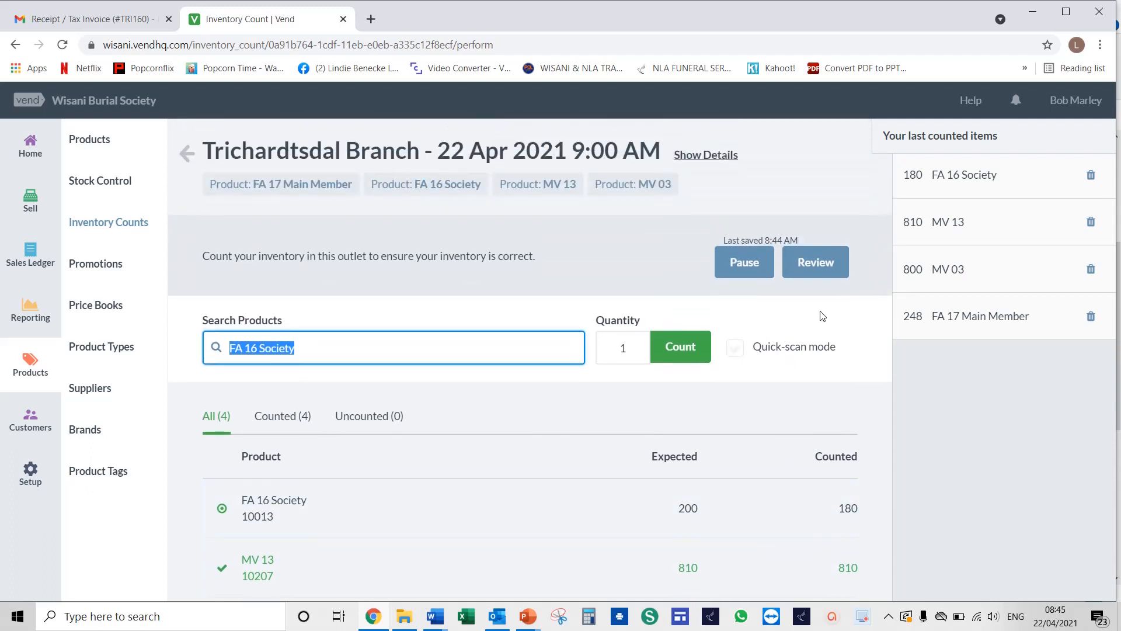
click(809, 268)
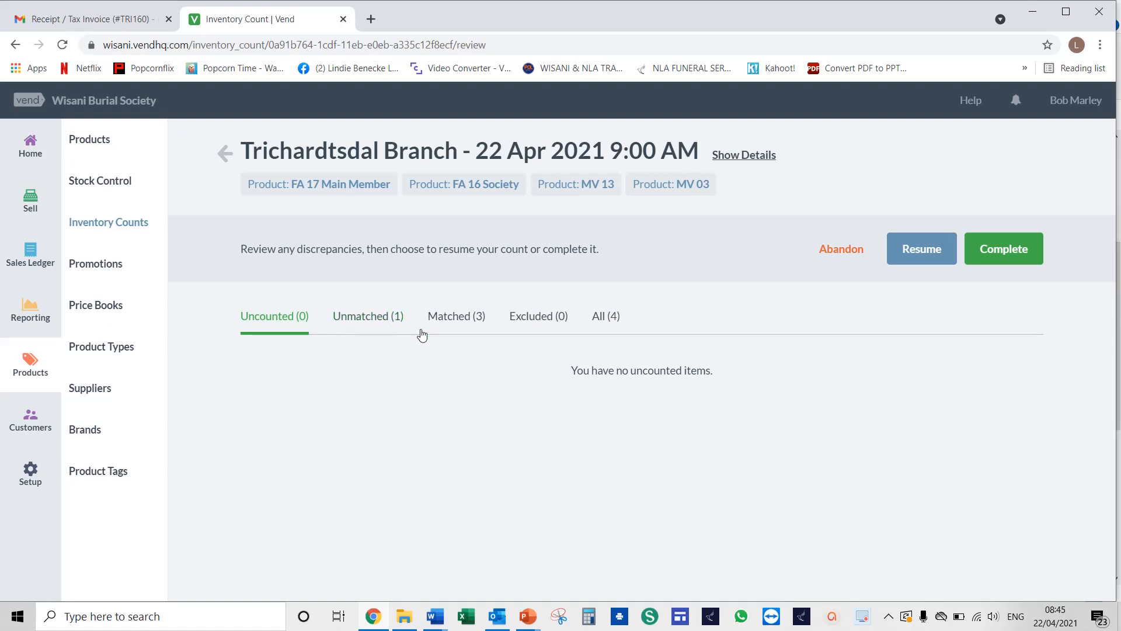
click(360, 323)
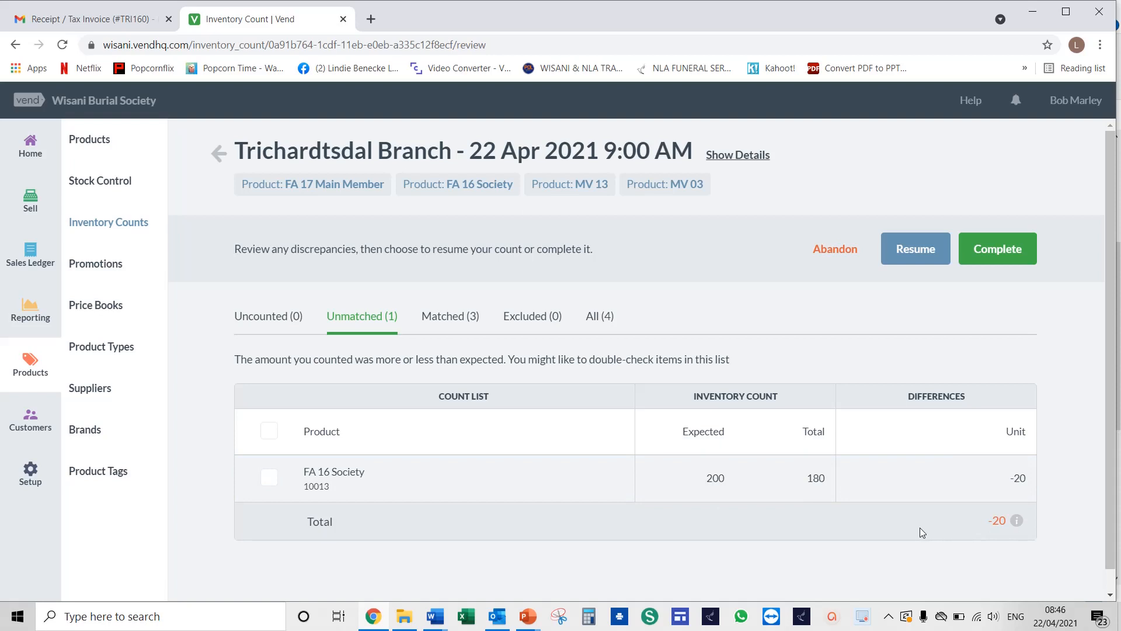
Complete the inventory count and submit the stocktake
click(914, 251)
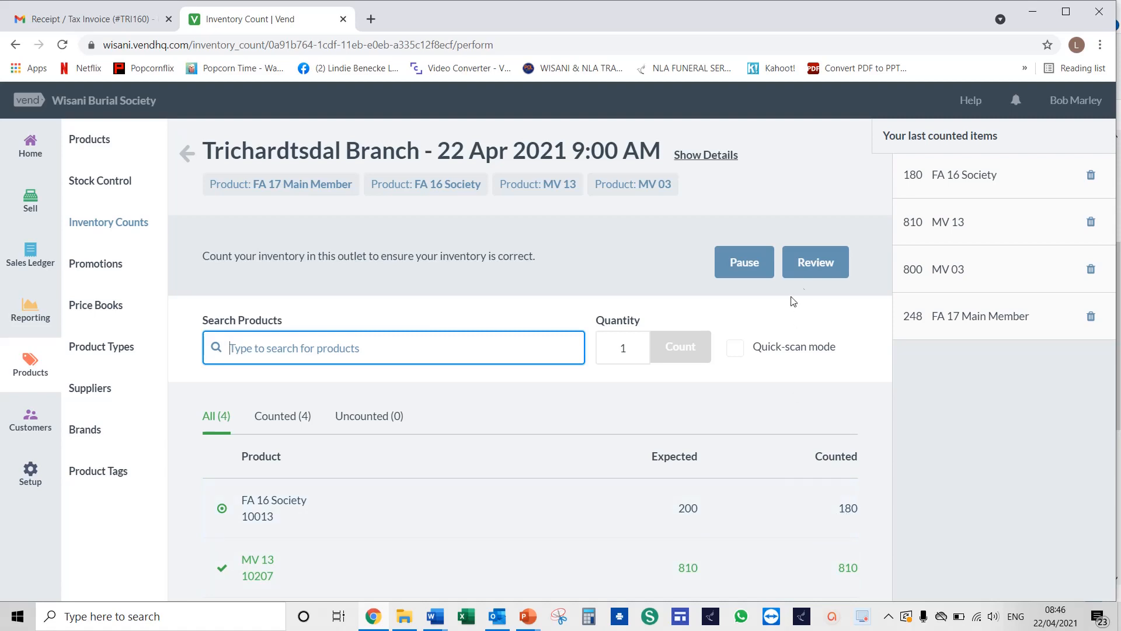
click(812, 264)
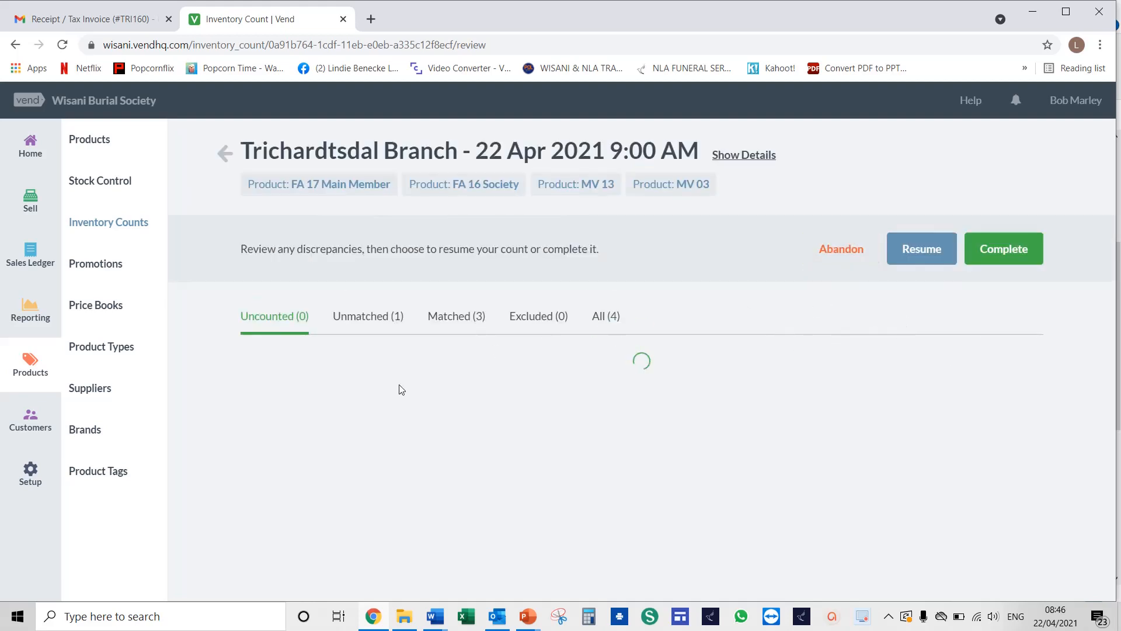
click(1001, 251)
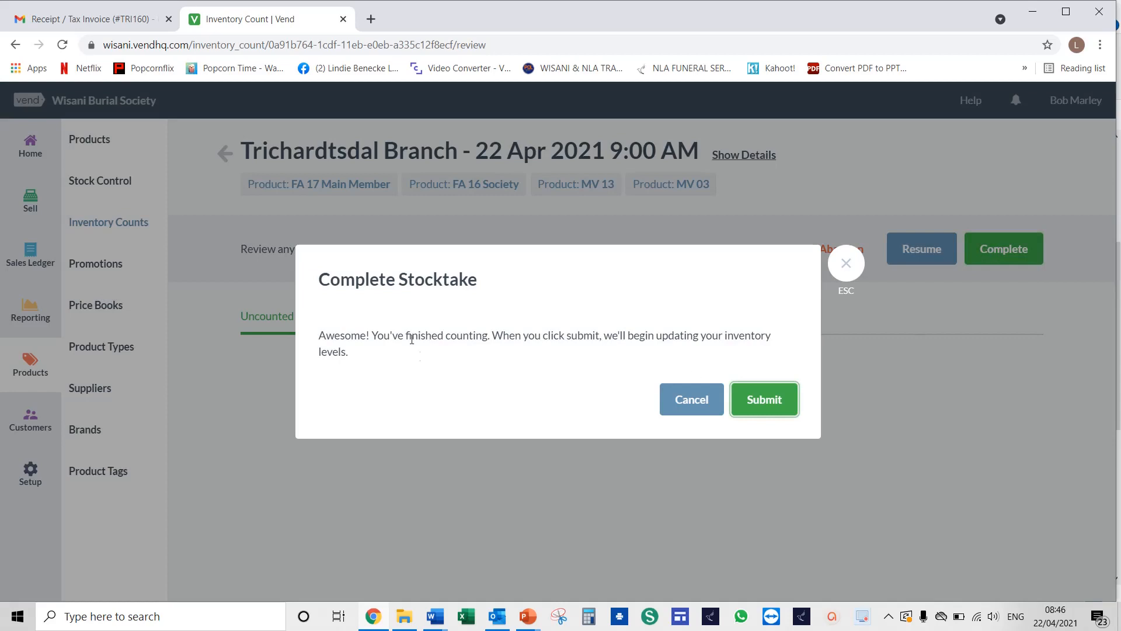
click(764, 405)
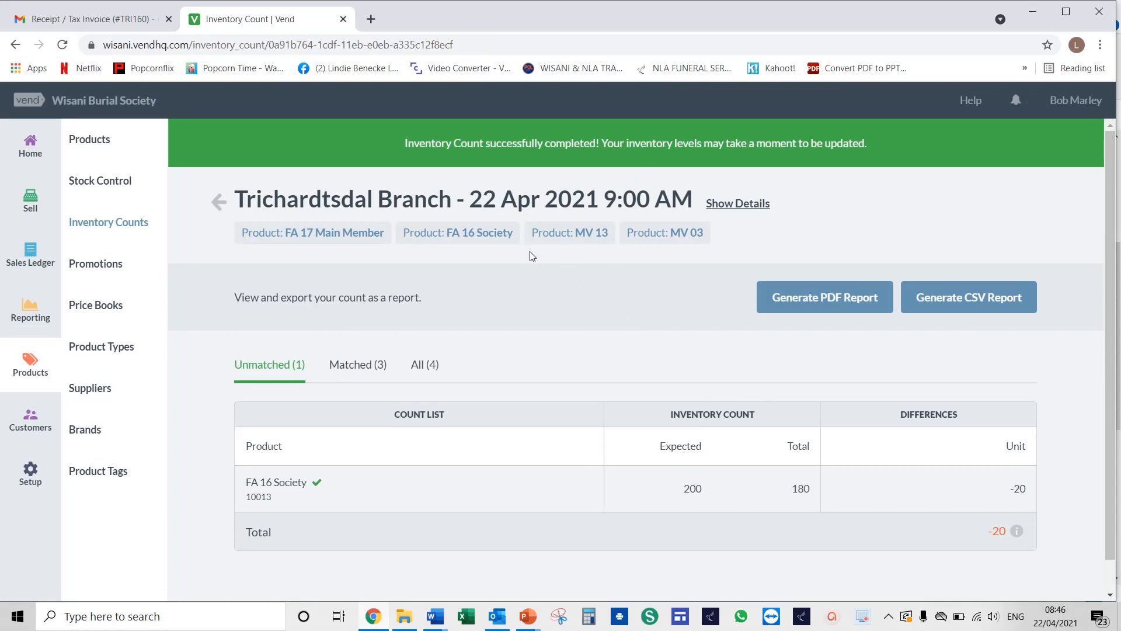
scroll(540, 324, down, 1)
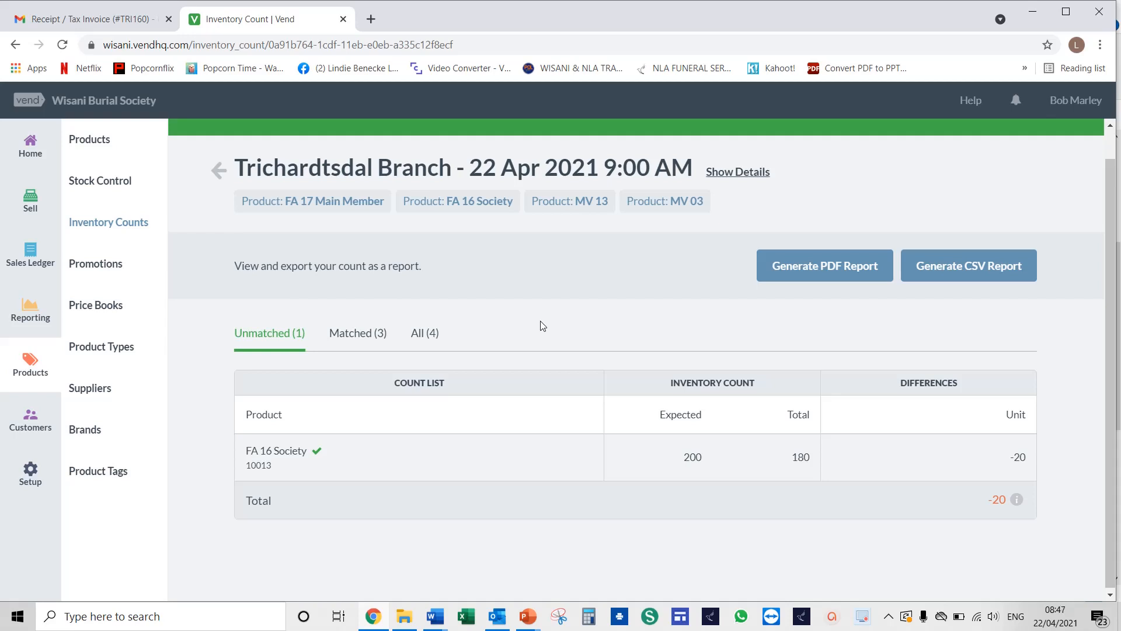
right_click(540, 322)
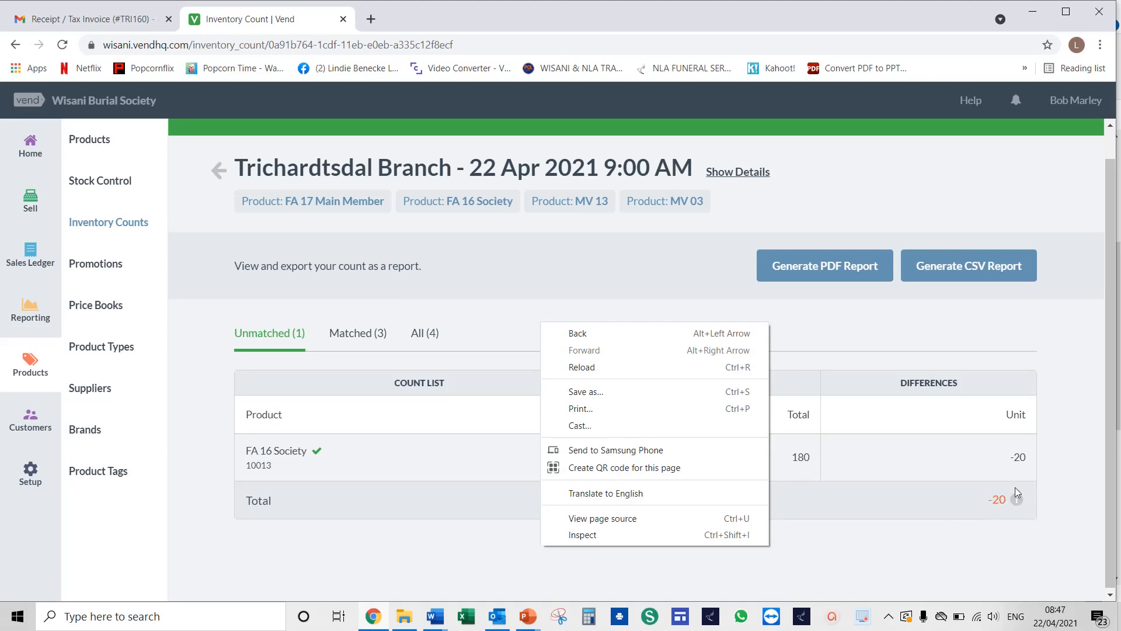
click(889, 542)
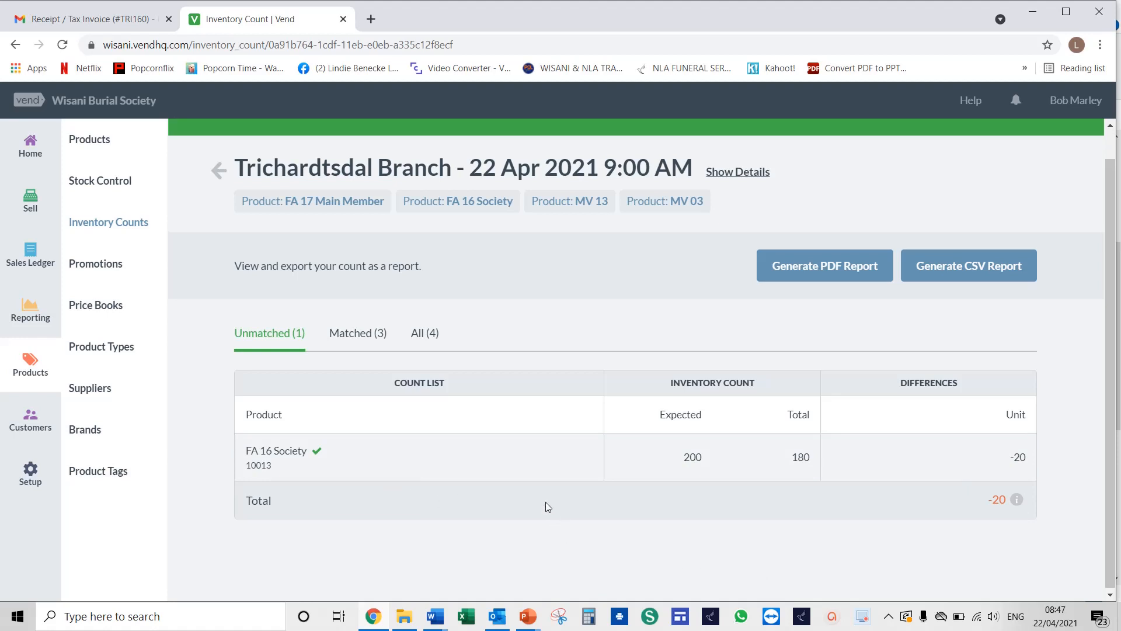
Examine the matched and all-products lists of the completed count
click(360, 337)
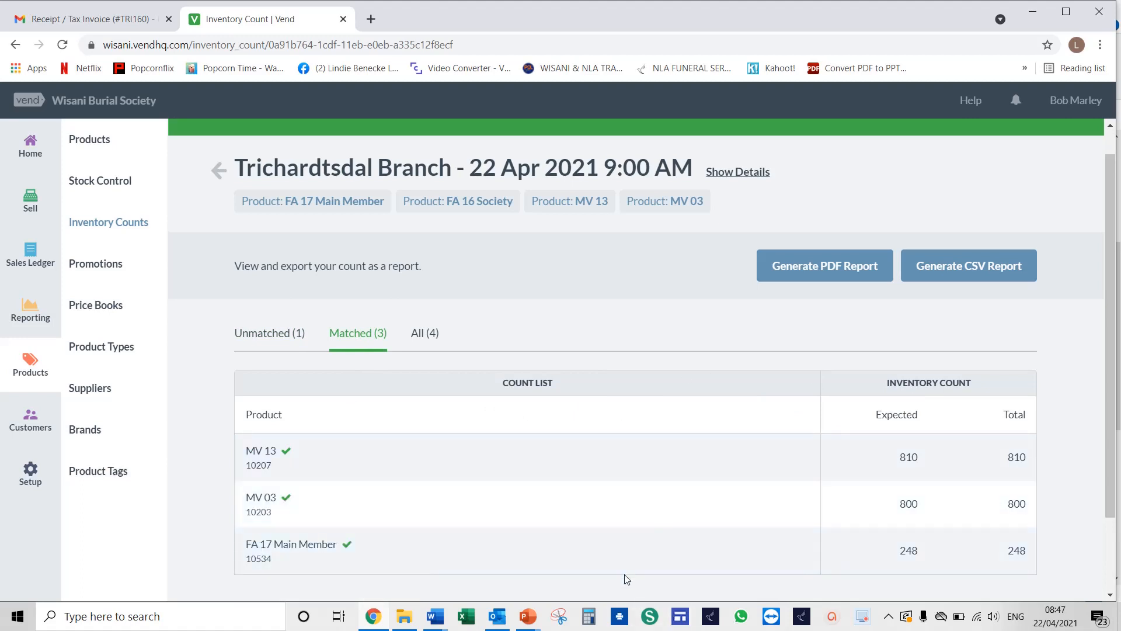
click(425, 334)
scroll(539, 397, down, 3)
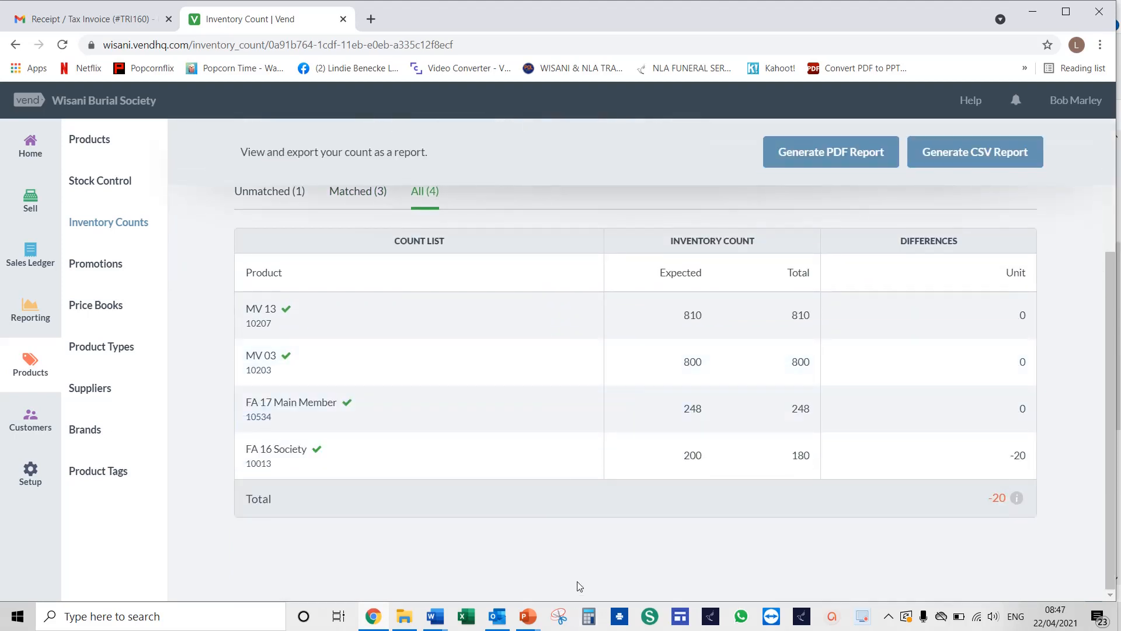
scroll(578, 586, up, 2)
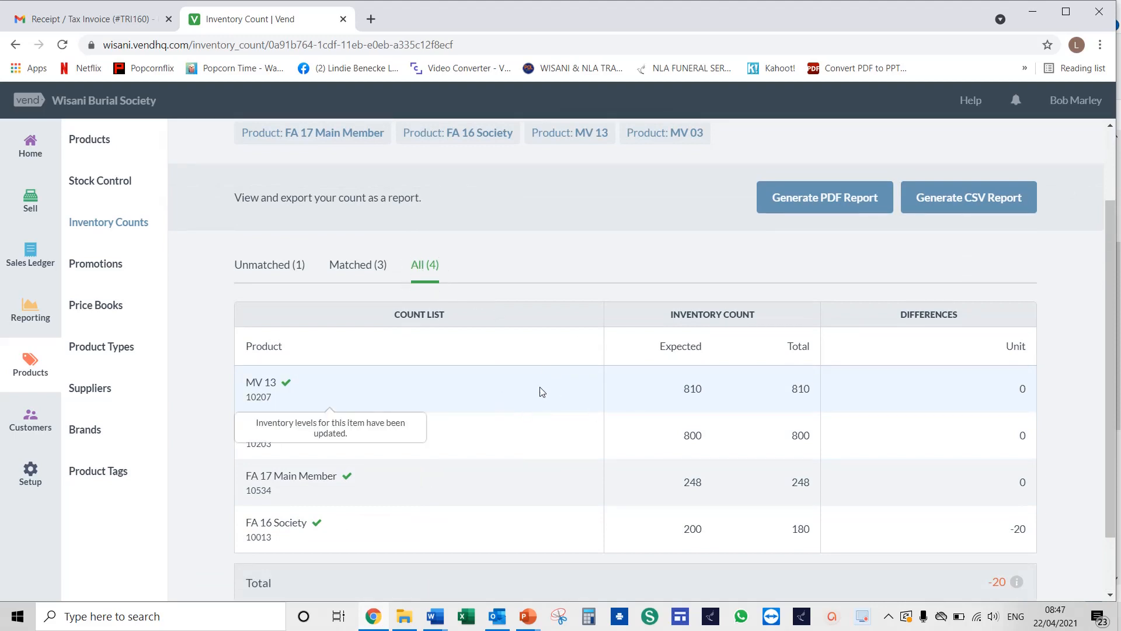
scroll(539, 389, down, 2)
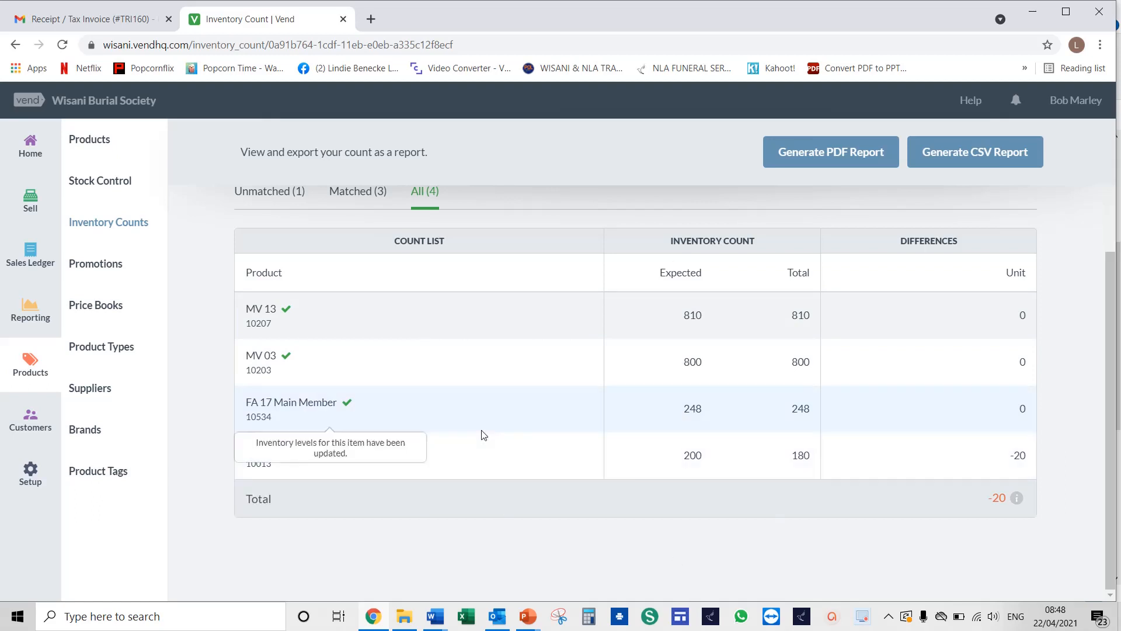
scroll(496, 366, up, 3)
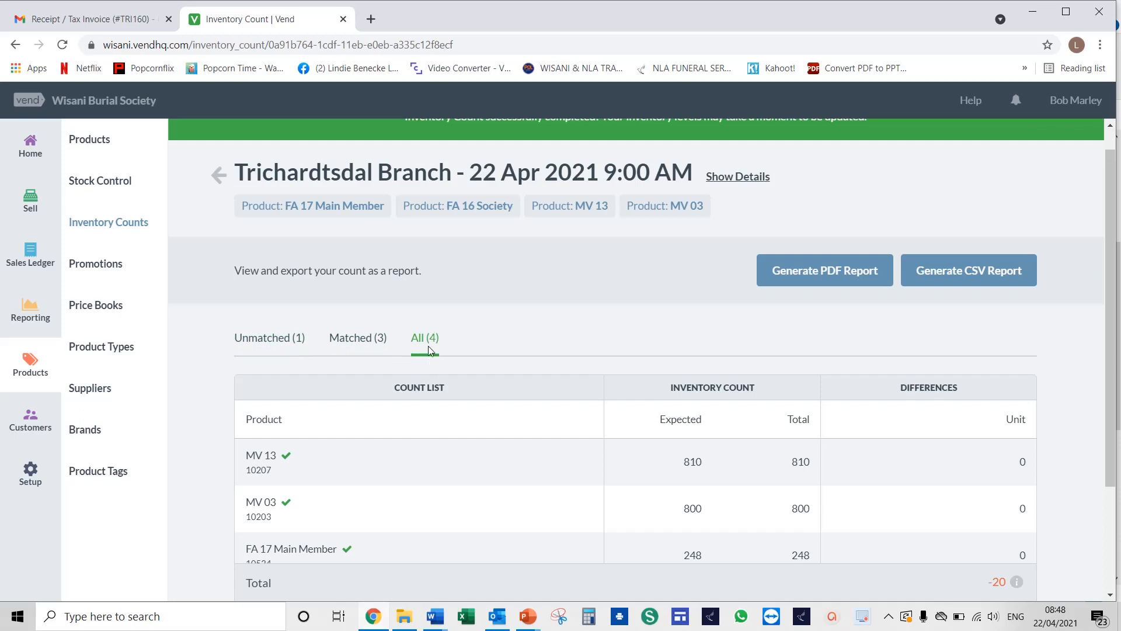
right_click(599, 335)
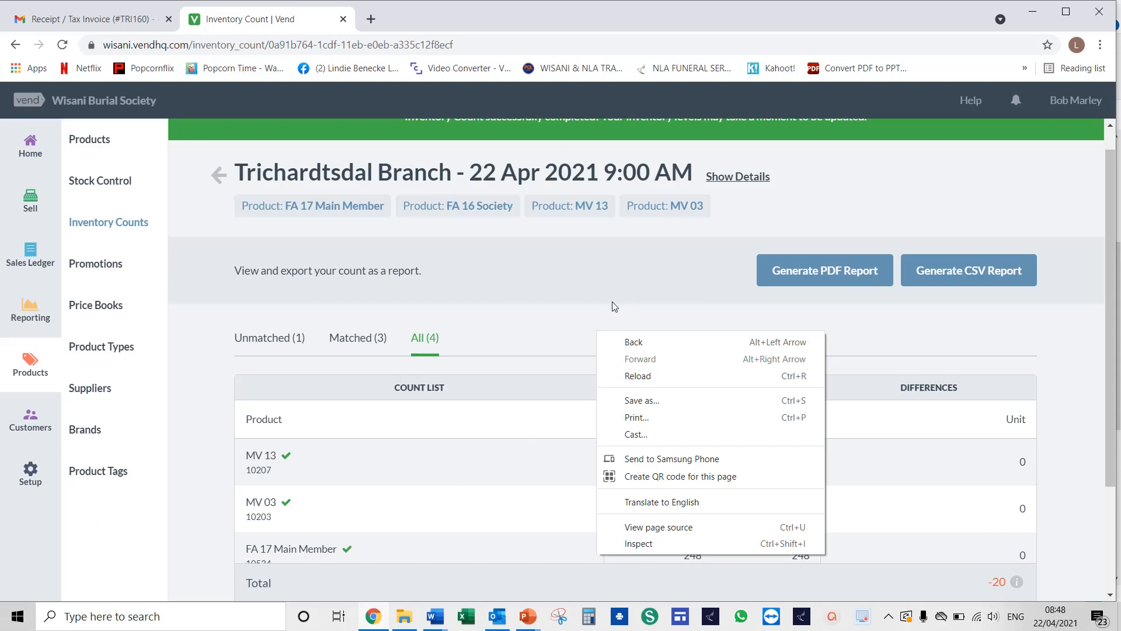
click(565, 332)
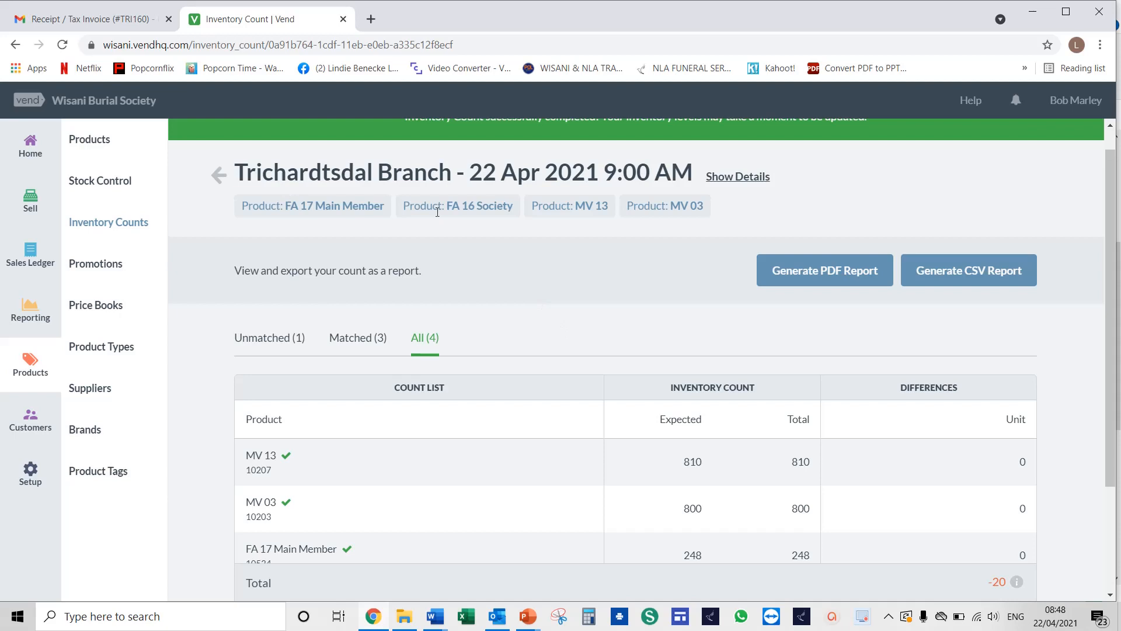
scroll(969, 473, down, 3)
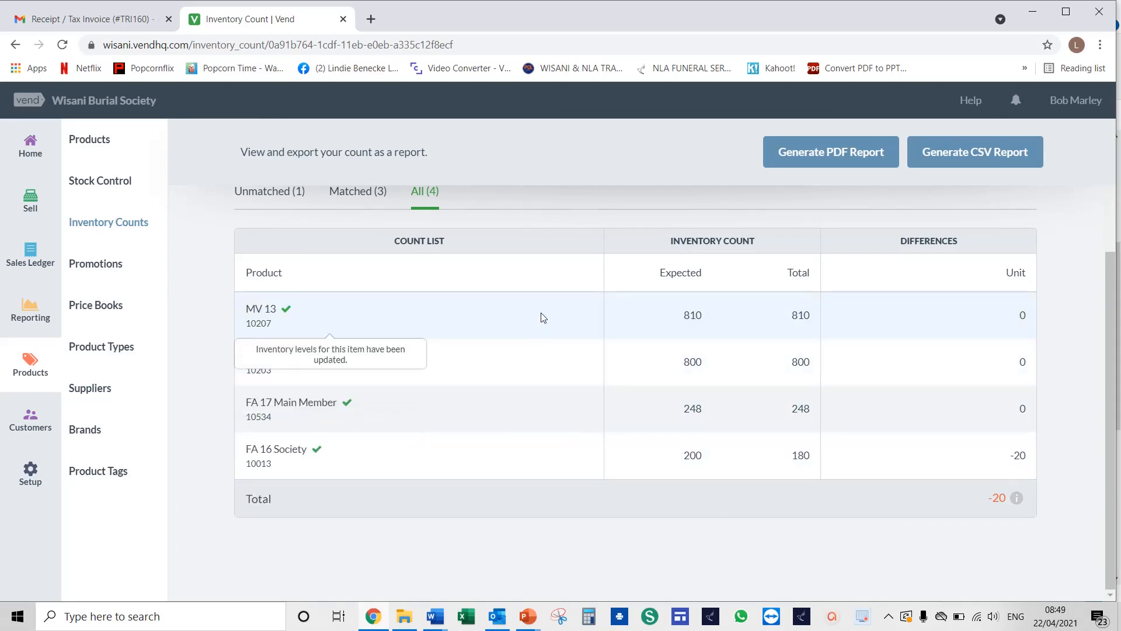
scroll(531, 429, up, 2)
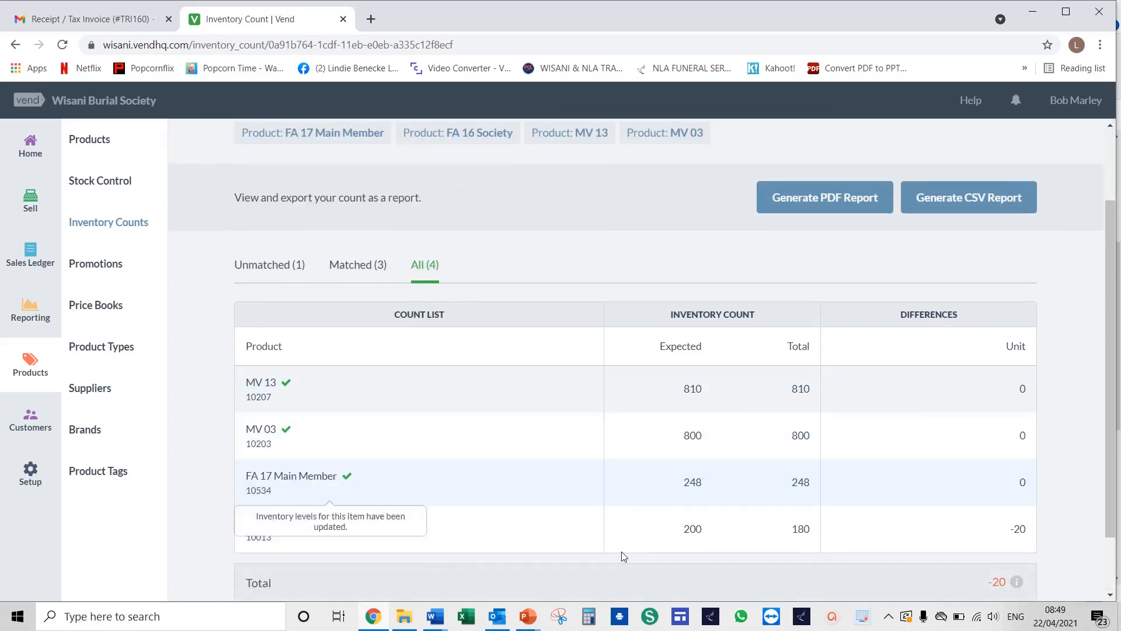
scroll(625, 550, down, 2)
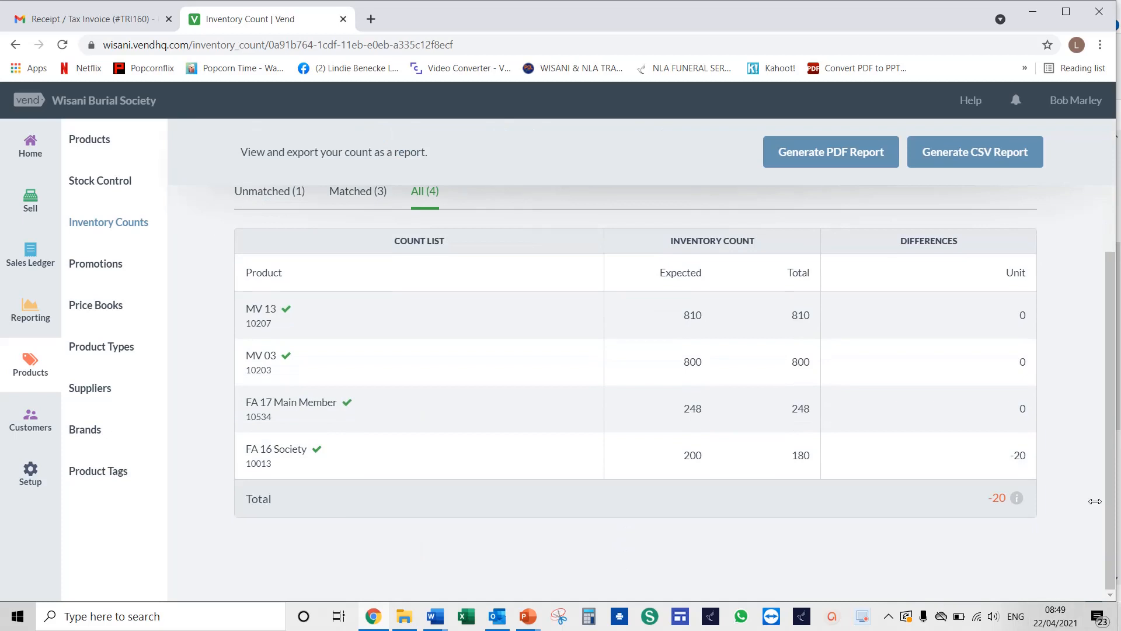